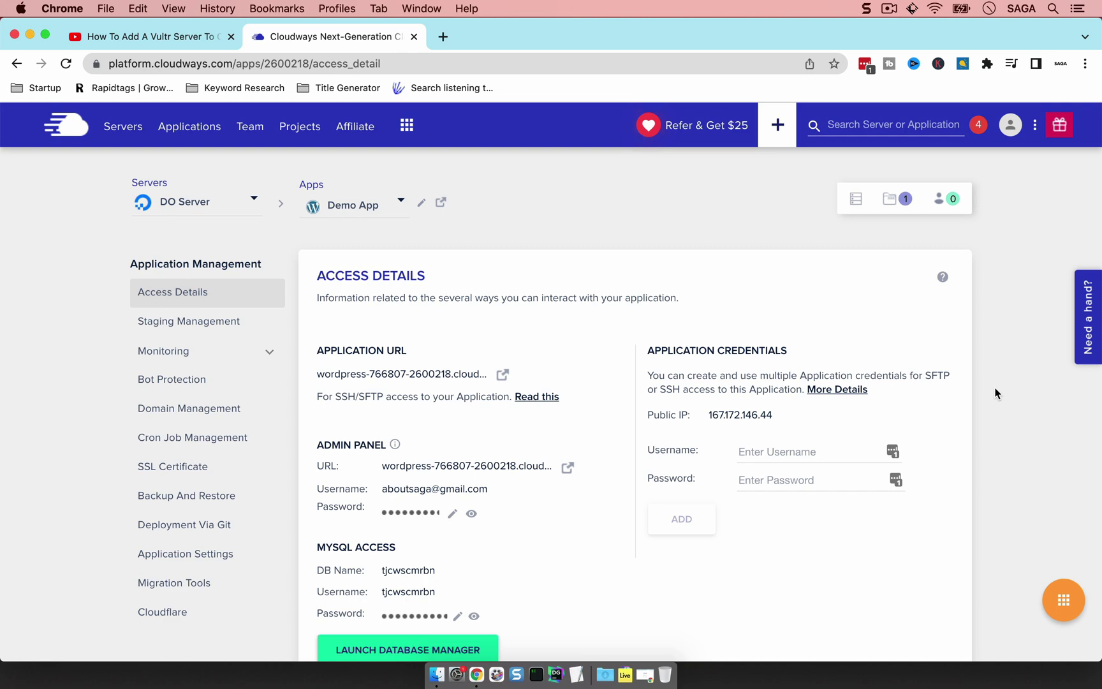
# - Switch to the YouTube video, expand its description to review the Cloudways link and promo code, and return to Cloudways
pyautogui.click(203, 39)
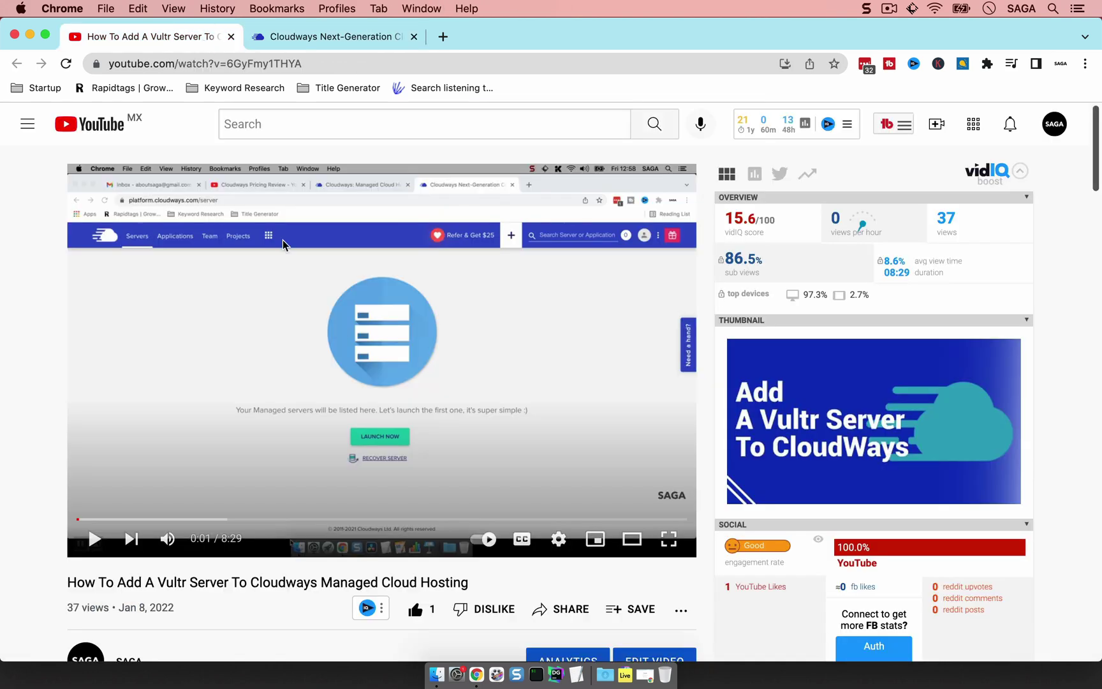
pyautogui.scroll(-4, 378, 369)
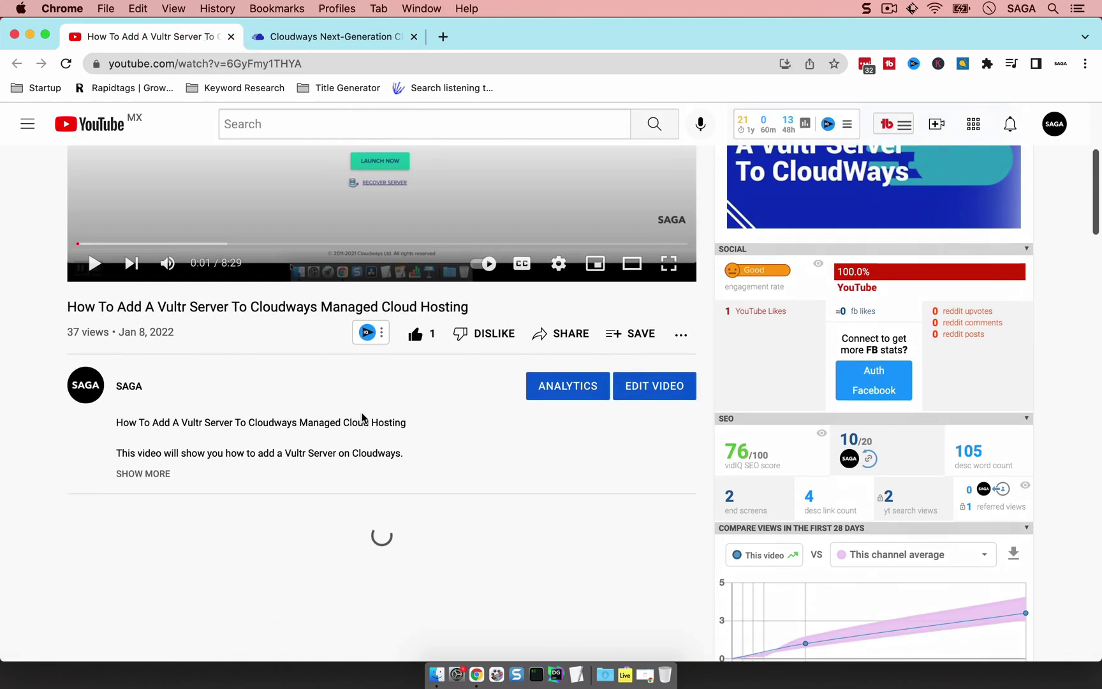
pyautogui.click(157, 475)
pyautogui.scroll(-2, 370, 446)
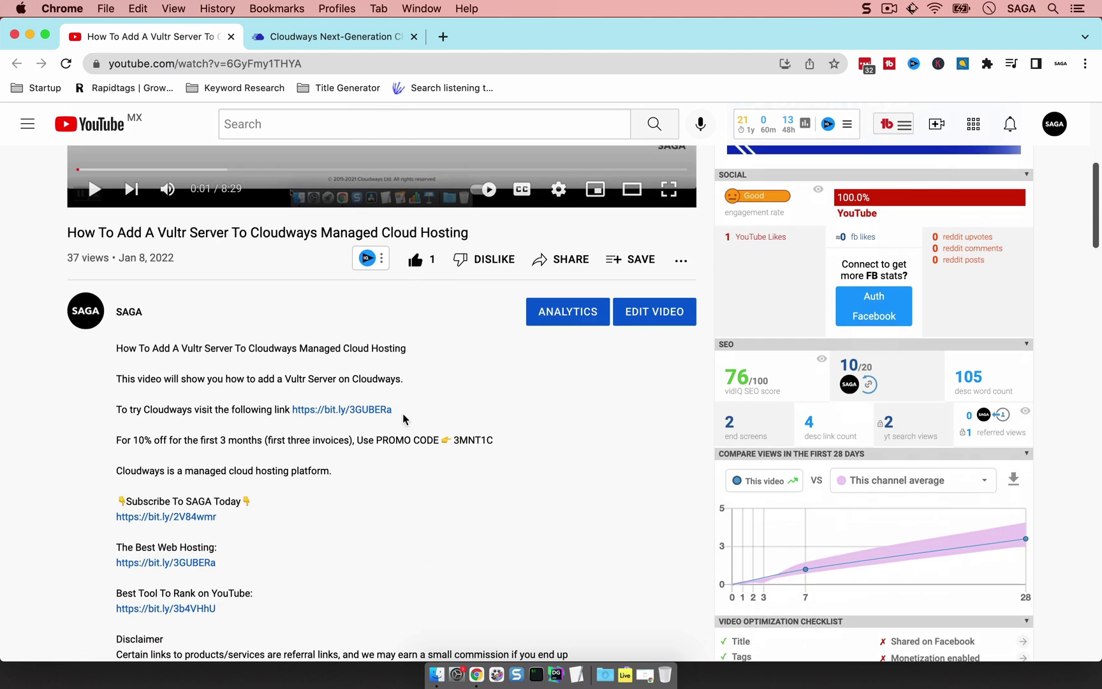
pyautogui.moveTo(306, 422); pyautogui.dragTo(291, 413)
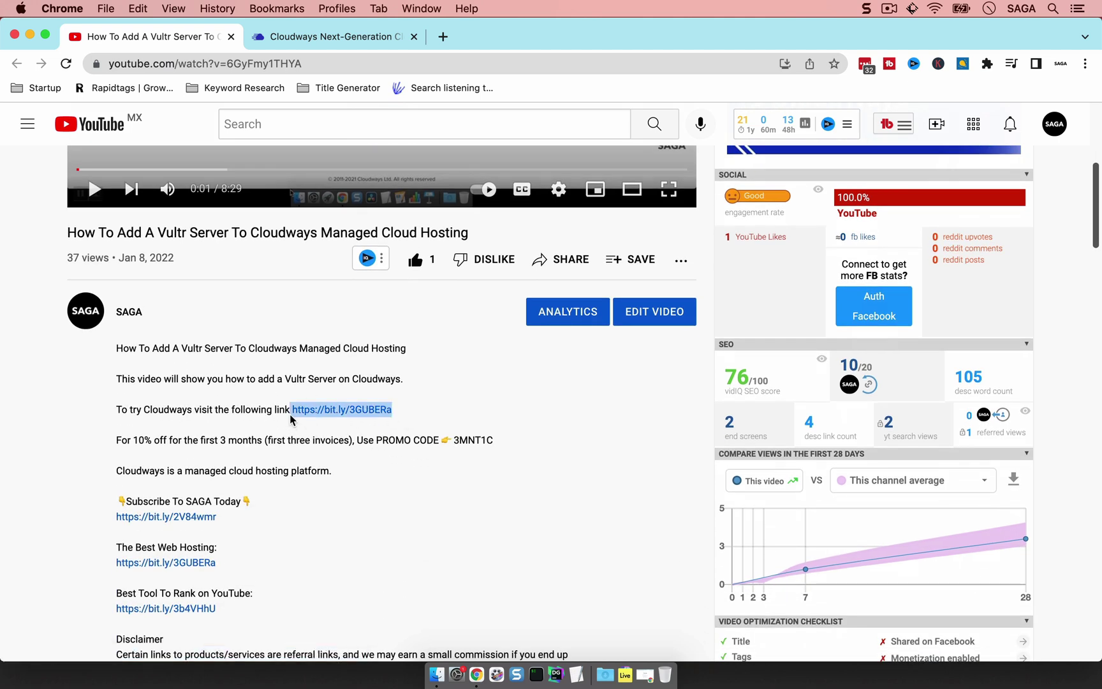
pyautogui.click(313, 441)
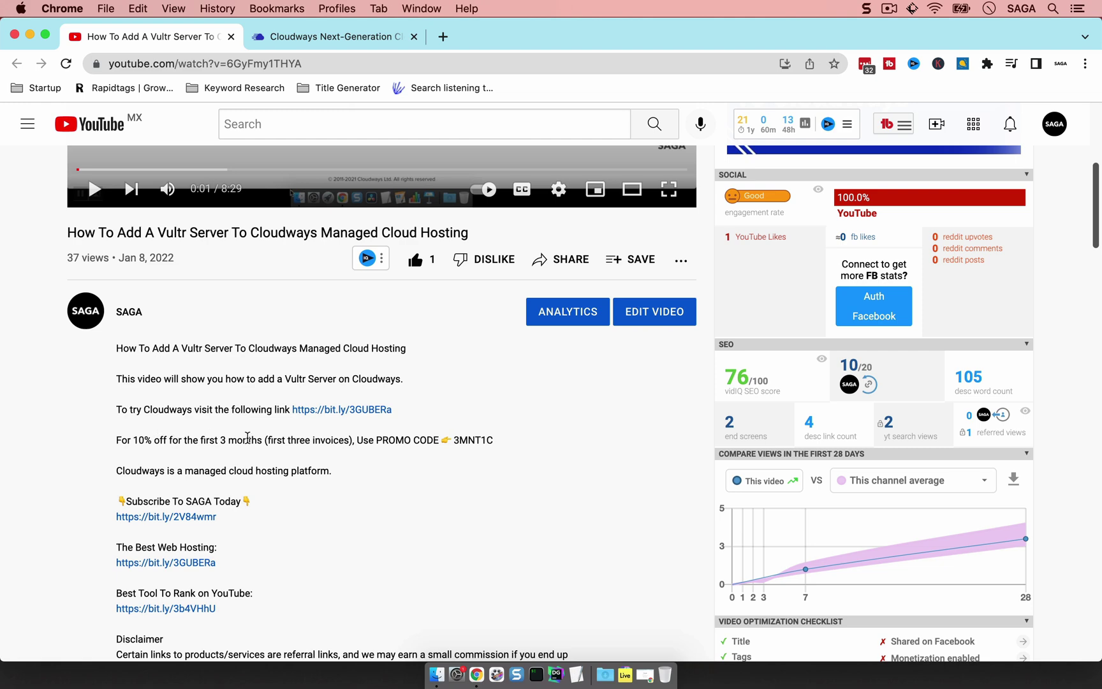
pyautogui.click(300, 36)
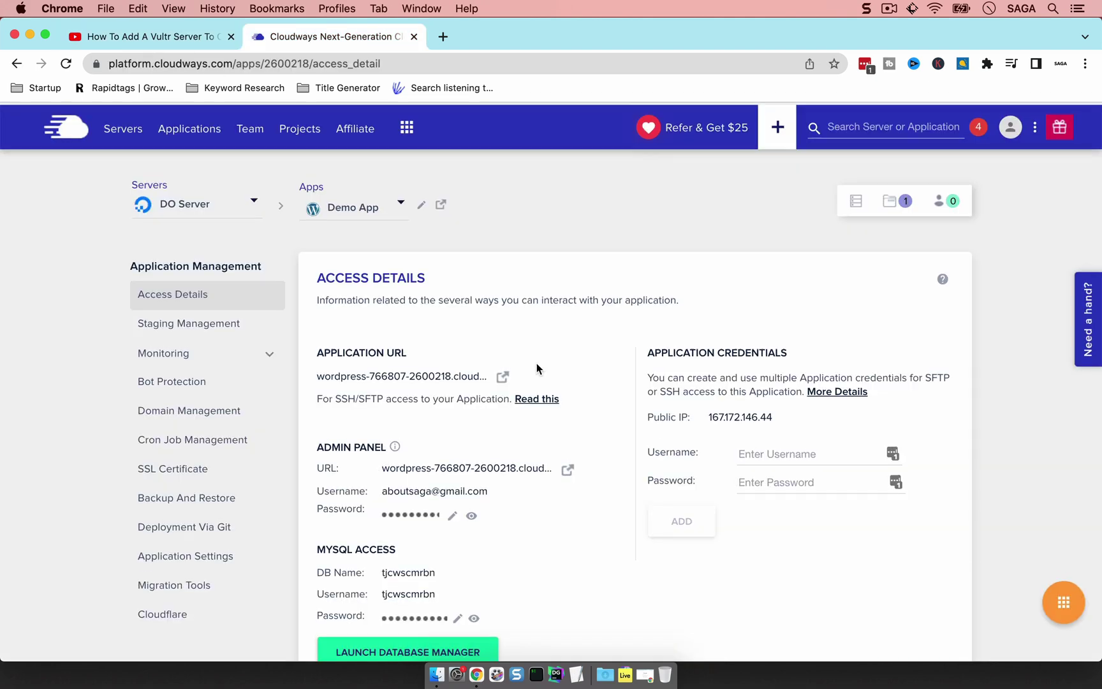
# - Open the Demo App's admin panel login page from its access details, and return to Cloudways for the admin username
pyautogui.scroll(-2, 536, 369)
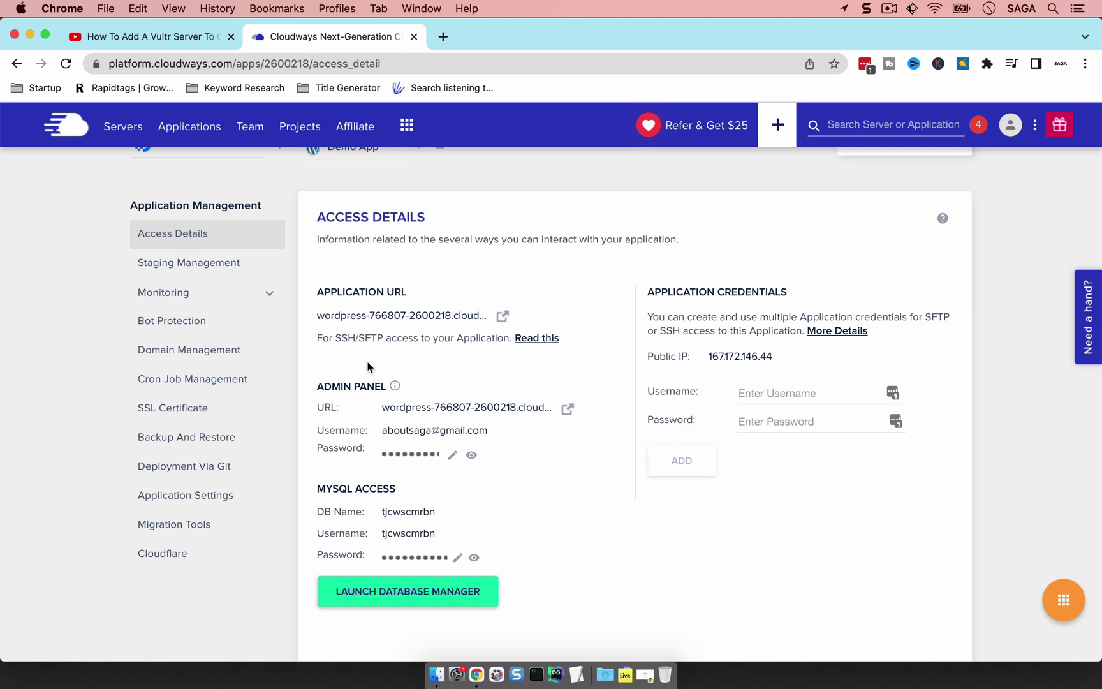
pyautogui.click(568, 408)
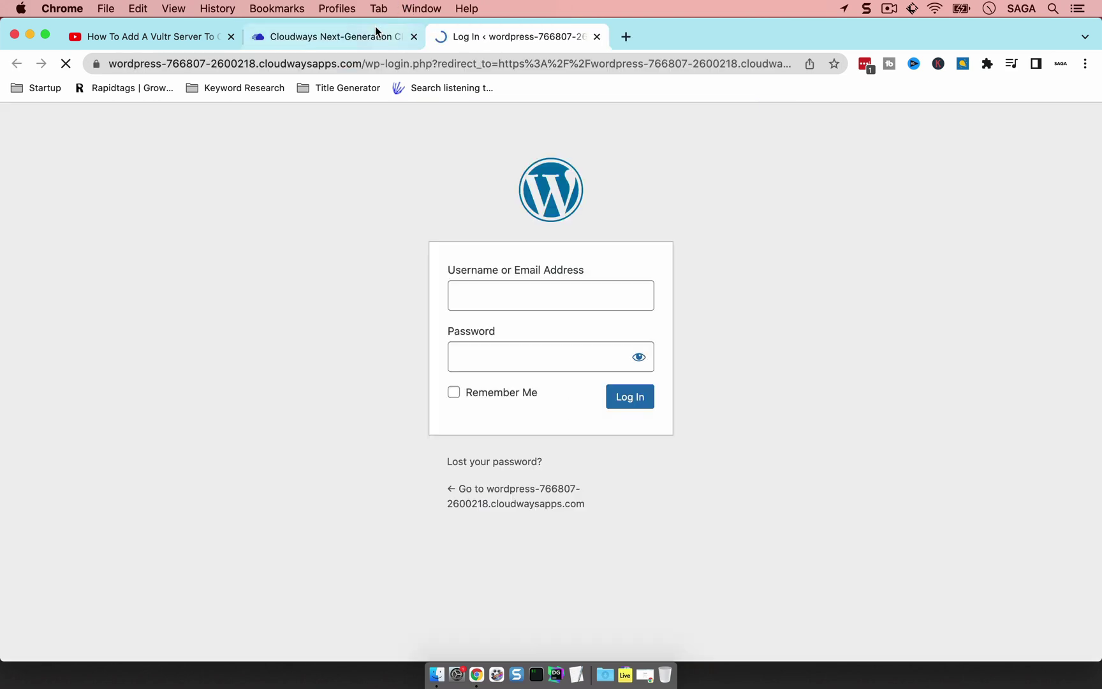
pyautogui.click(335, 36)
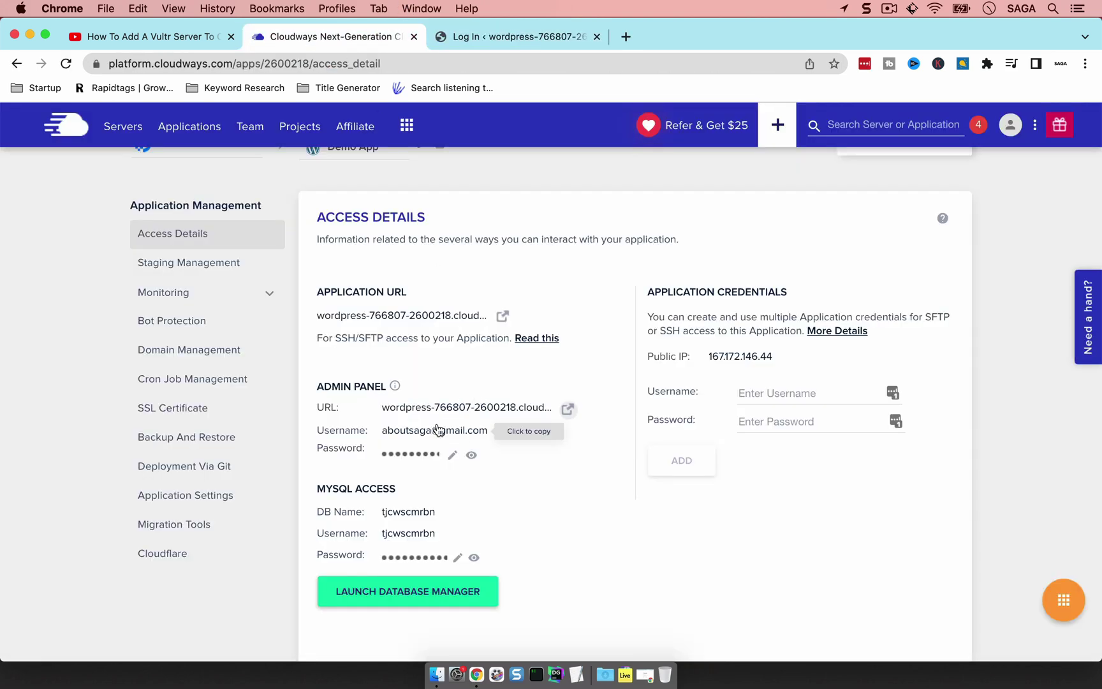
# - Open the live site from its application URL, look over the home page, and close it
pyautogui.click(502, 315)
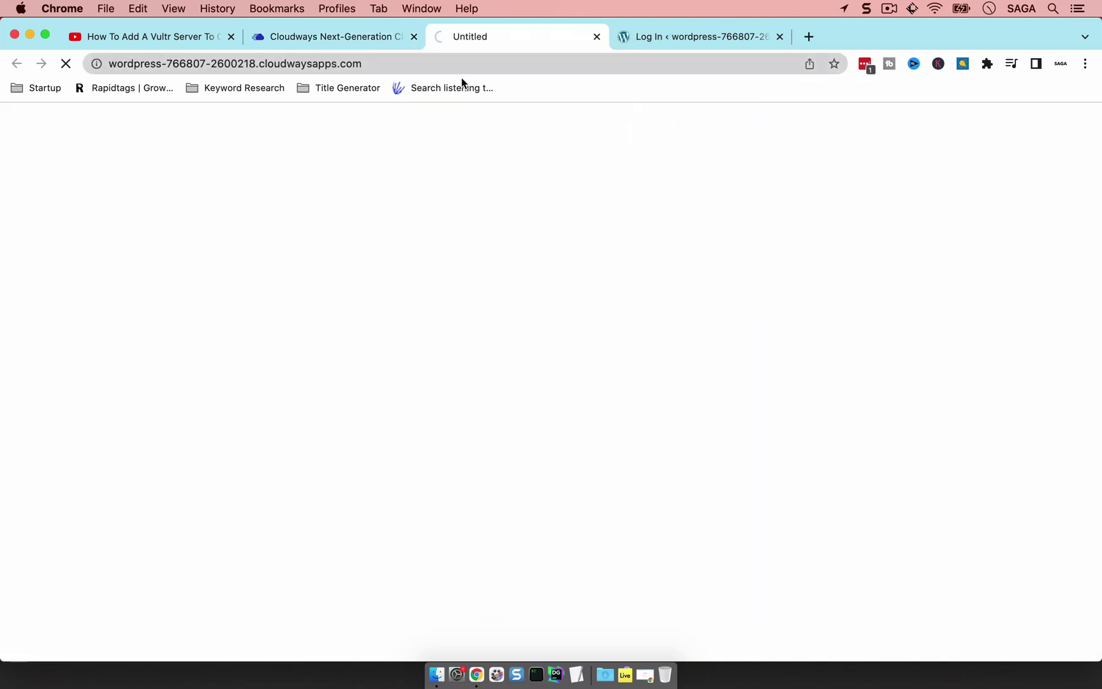
pyautogui.scroll(-6, 423, 283)
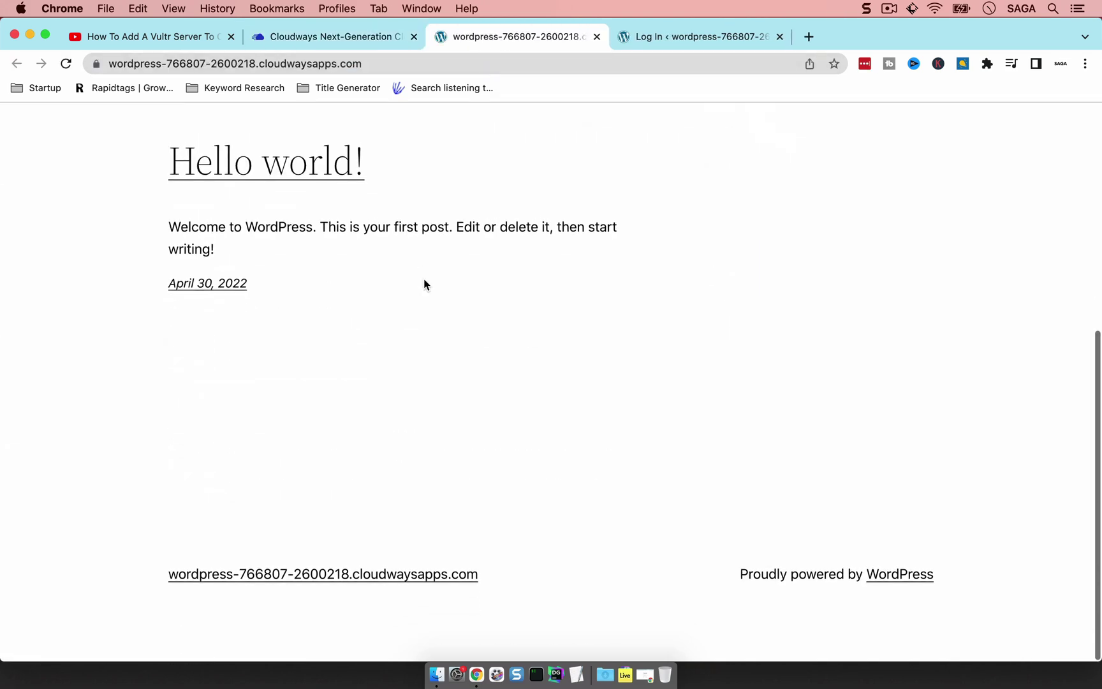
pyautogui.scroll(6, 423, 283)
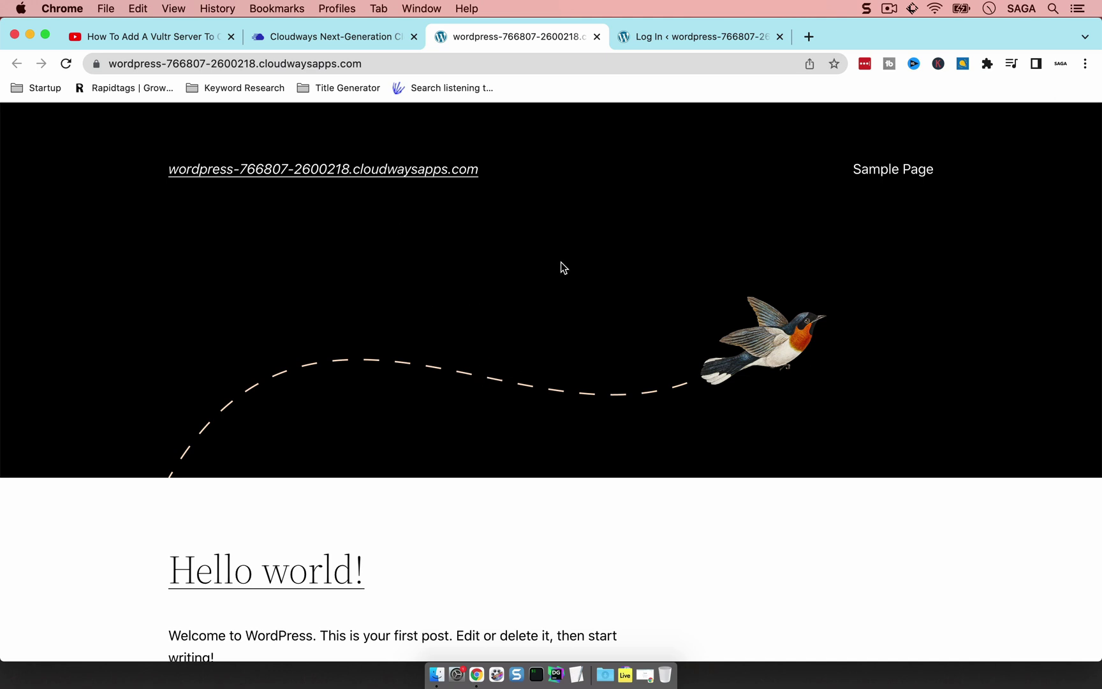
pyautogui.click(597, 36)
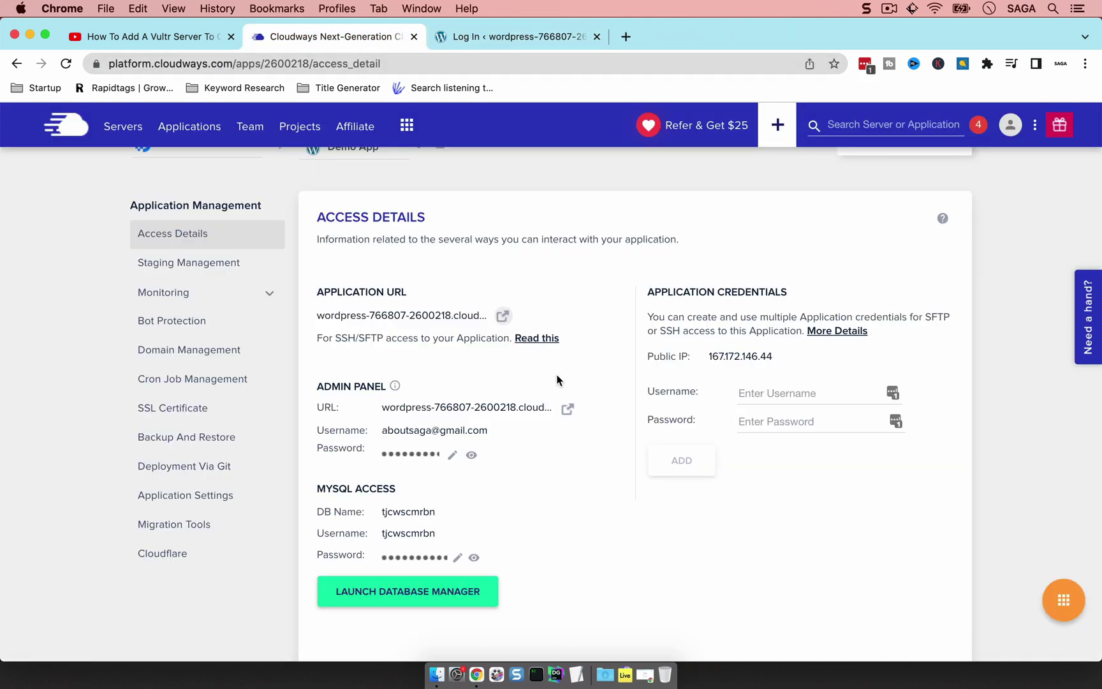
# - Log in to the WordPress admin with the username and password copied from Cloudways, and decline saving them in LastPass
pyautogui.click(511, 39)
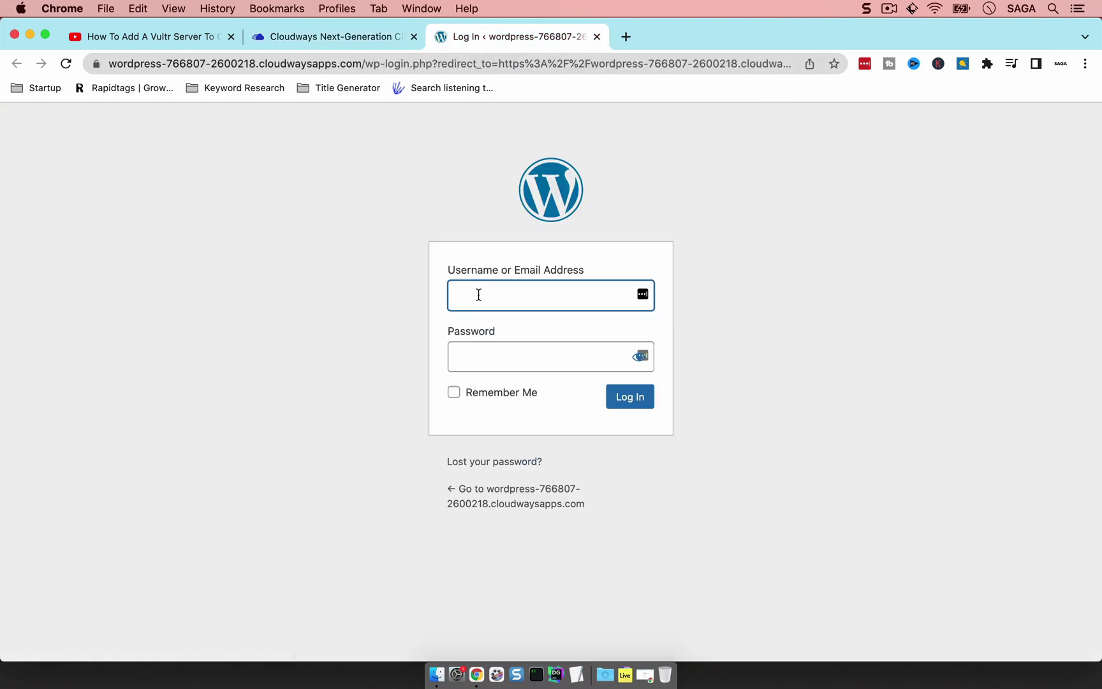
pyautogui.press('super+v')
pyautogui.hotkey('ctrl', 'shift', 'Tab')
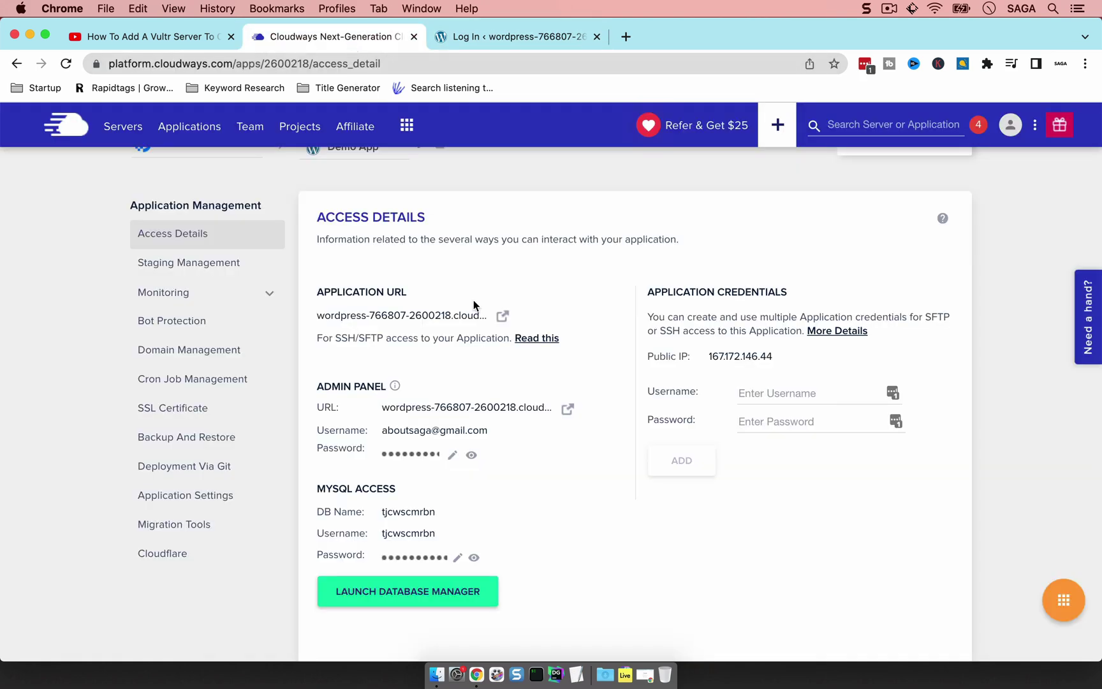
pyautogui.click(412, 454)
pyautogui.click(511, 36)
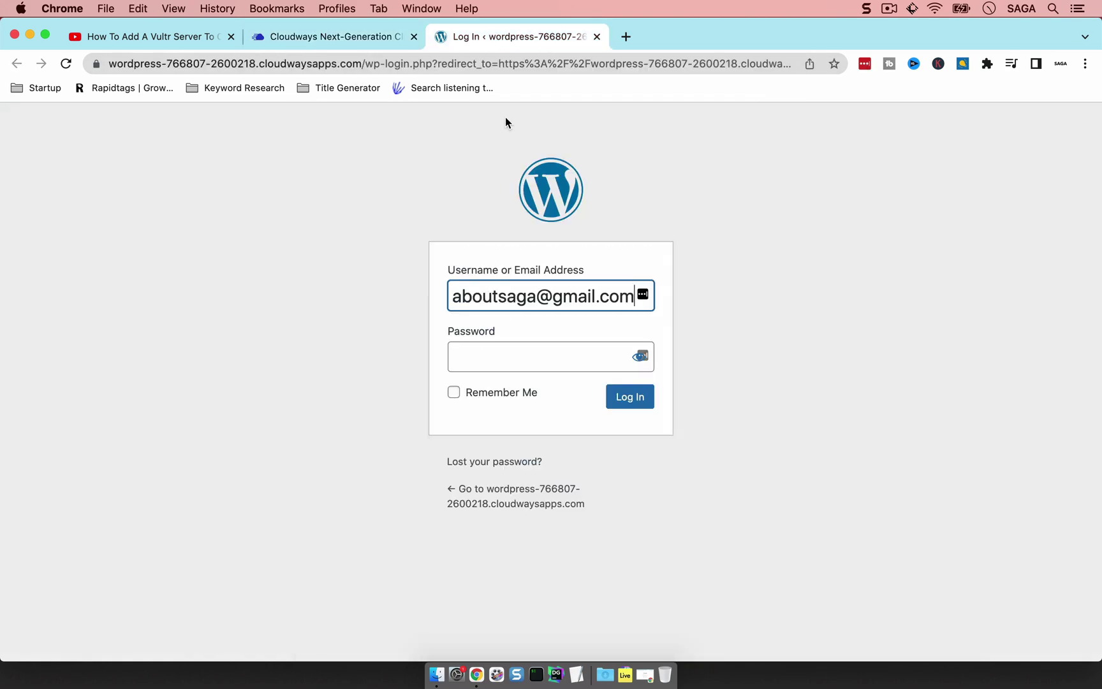
pyautogui.click(472, 352)
pyautogui.press('super+v')
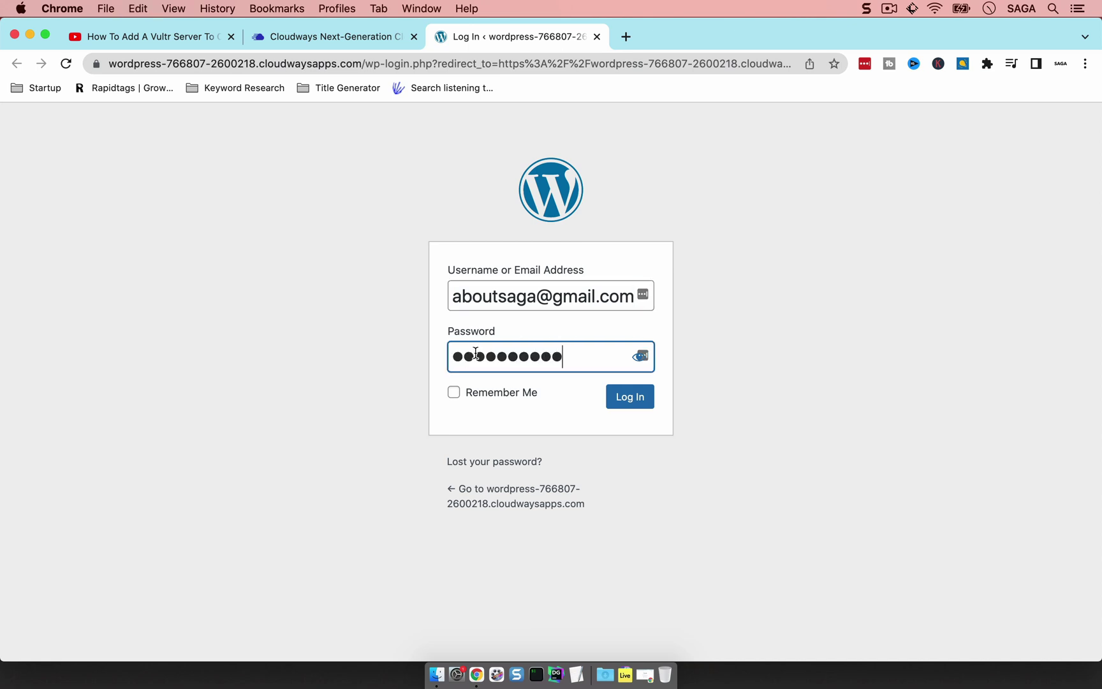
pyautogui.click(634, 408)
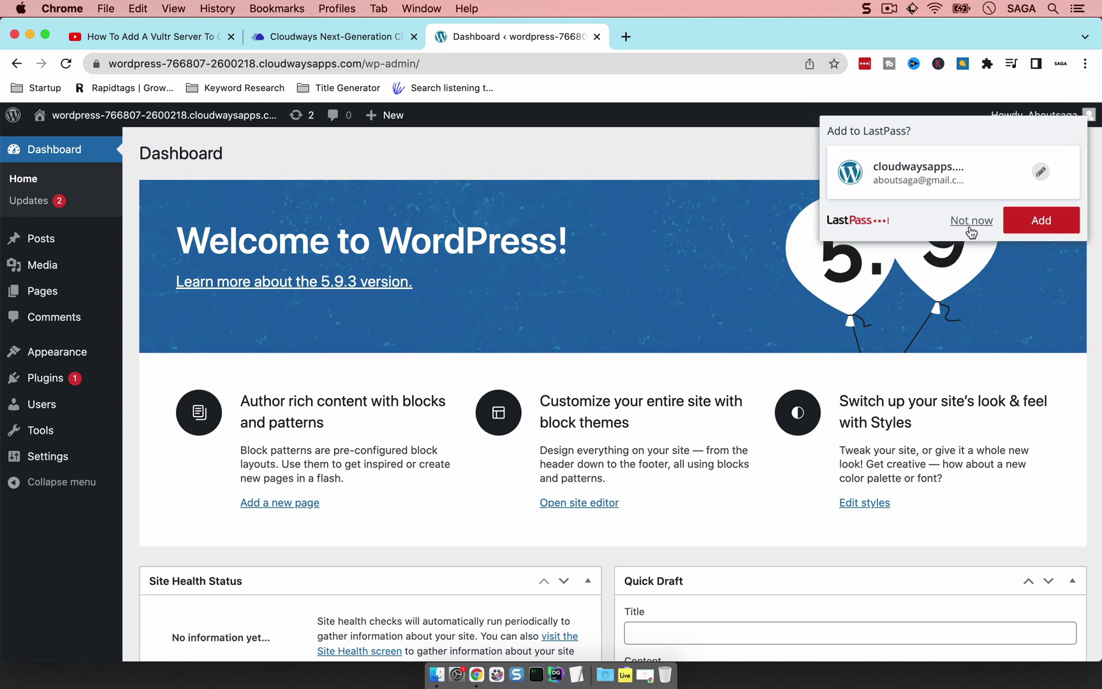
pyautogui.click(969, 224)
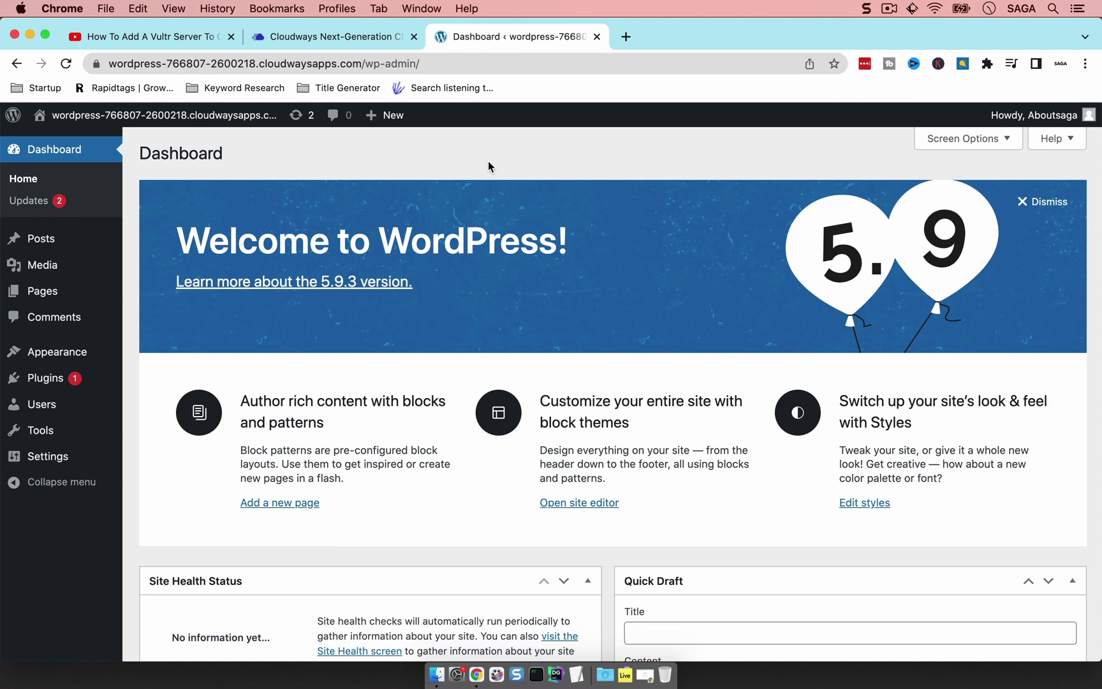
# - Look at the Sample Page in the block editor, dismissing the welcome guide, and return to the list of pages
pyautogui.moveTo(21, 242)
pyautogui.click(47, 292)
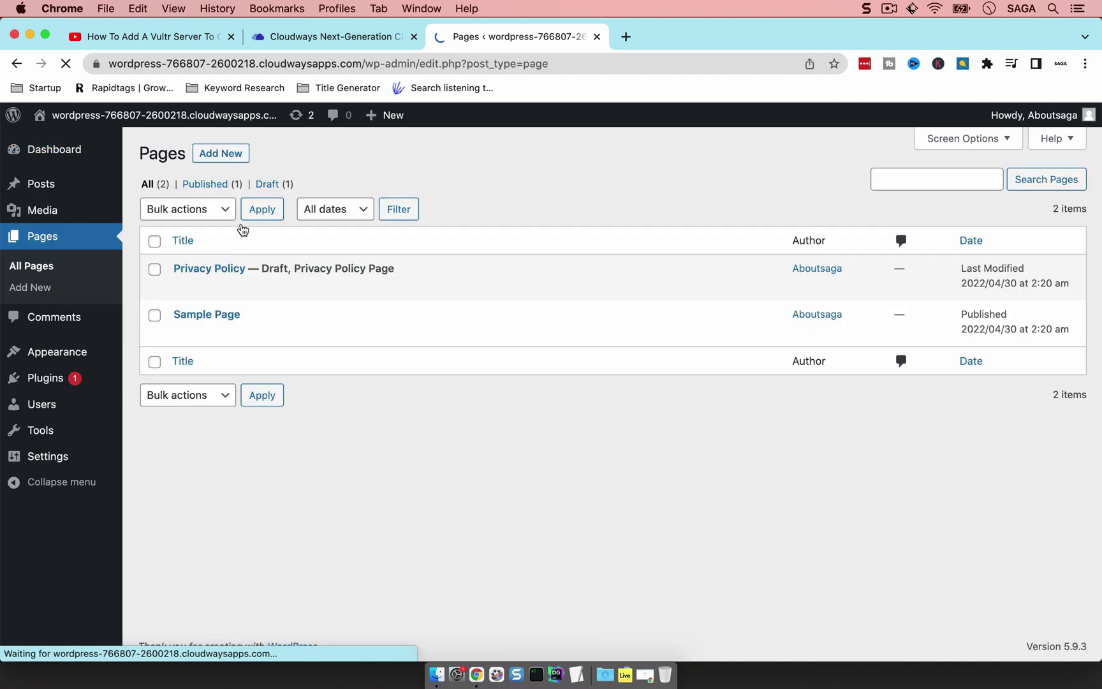
pyautogui.moveTo(211, 333)
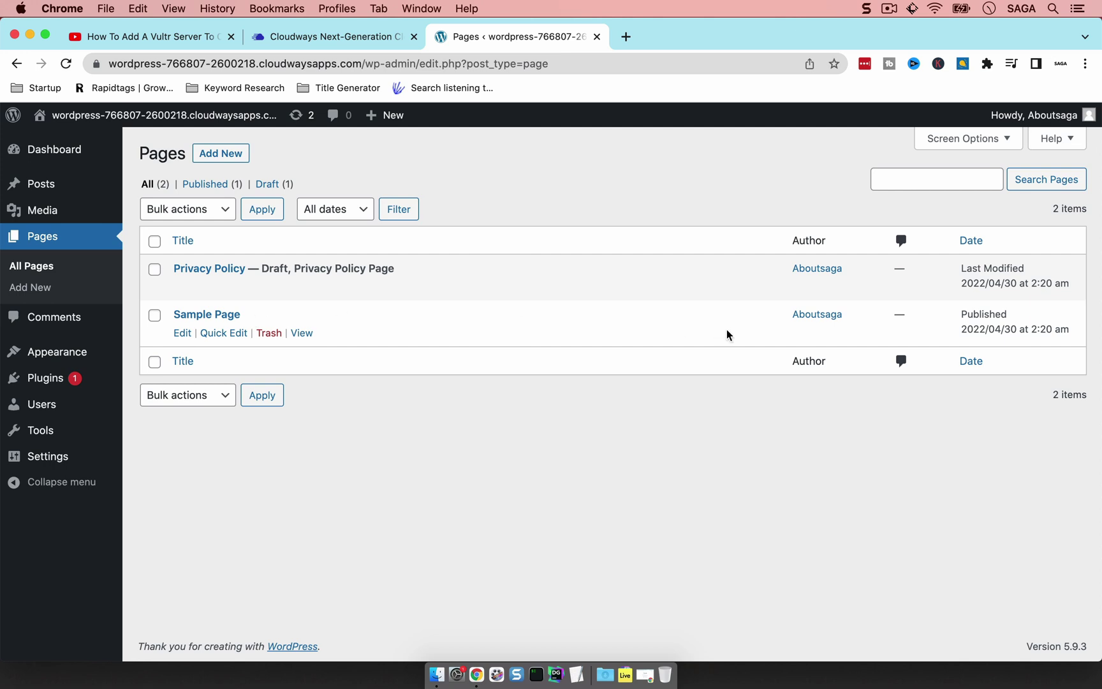
pyautogui.moveTo(278, 286)
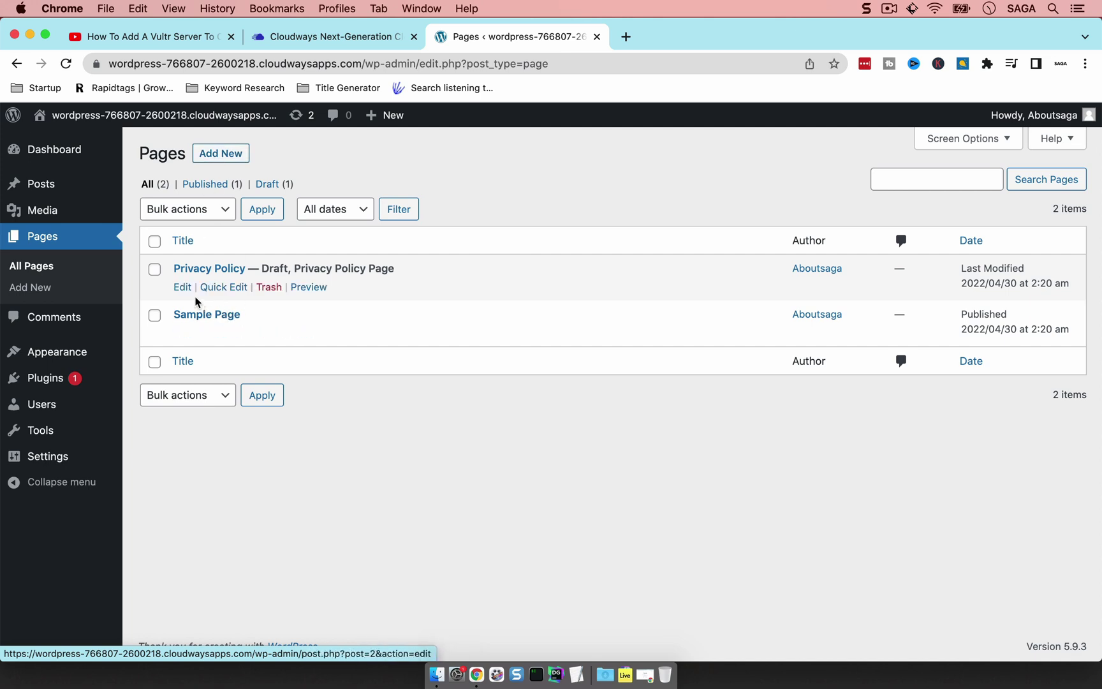
pyautogui.click(181, 334)
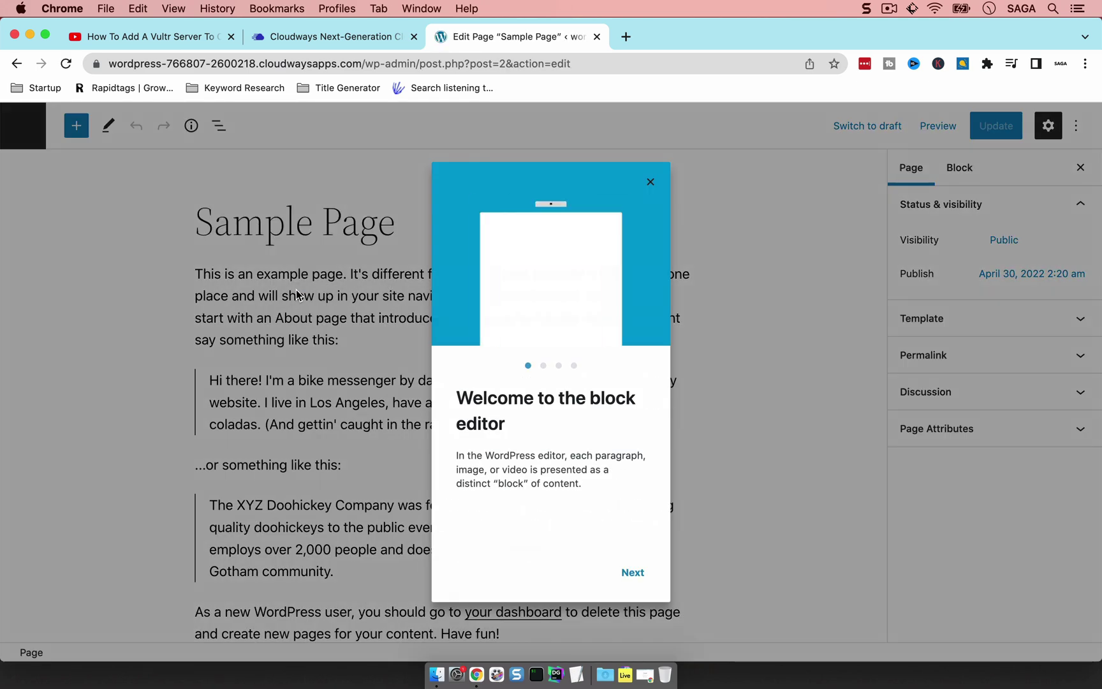
pyautogui.click(650, 183)
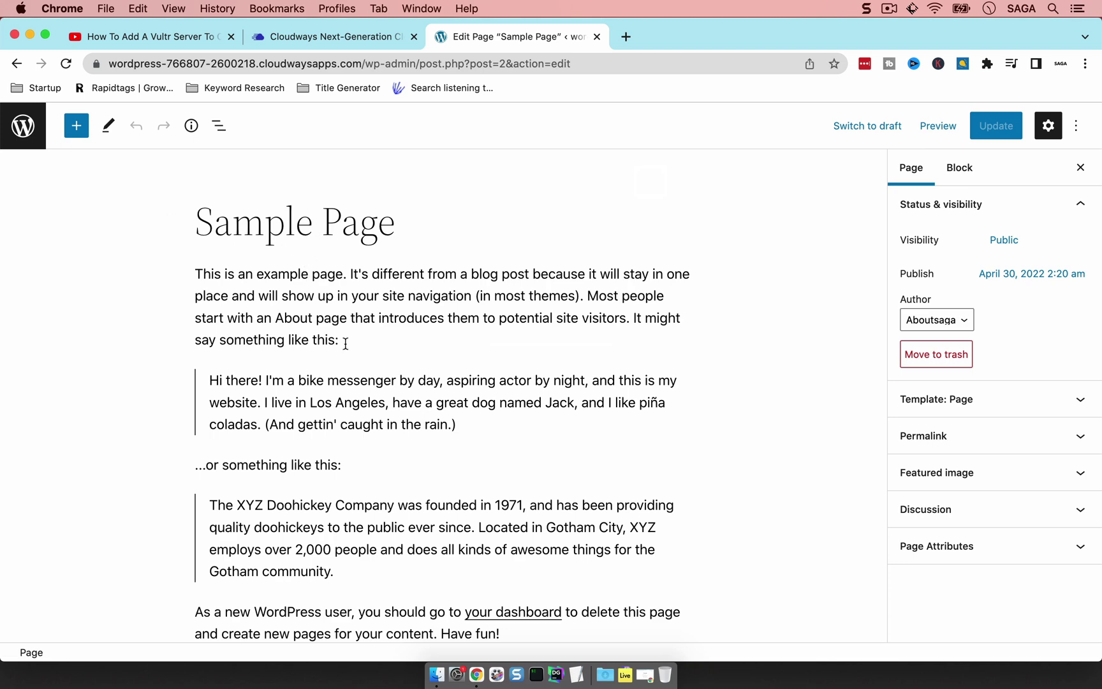
pyautogui.click(17, 63)
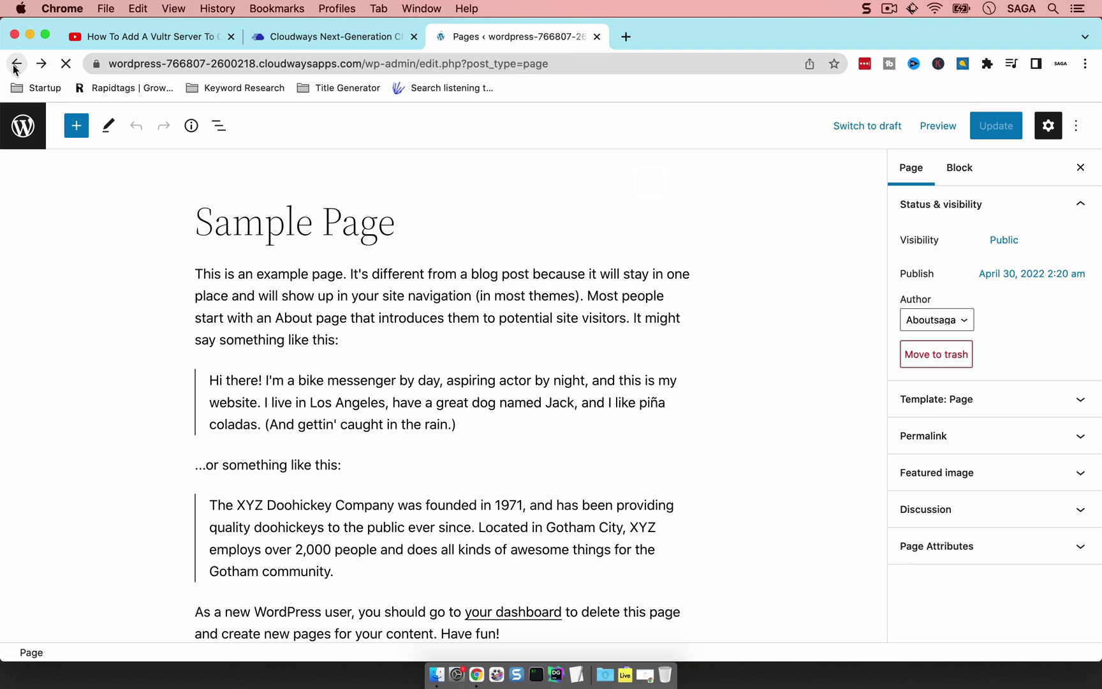
# - Install and activate the Classic Editor plugin
pyautogui.moveTo(60, 379)
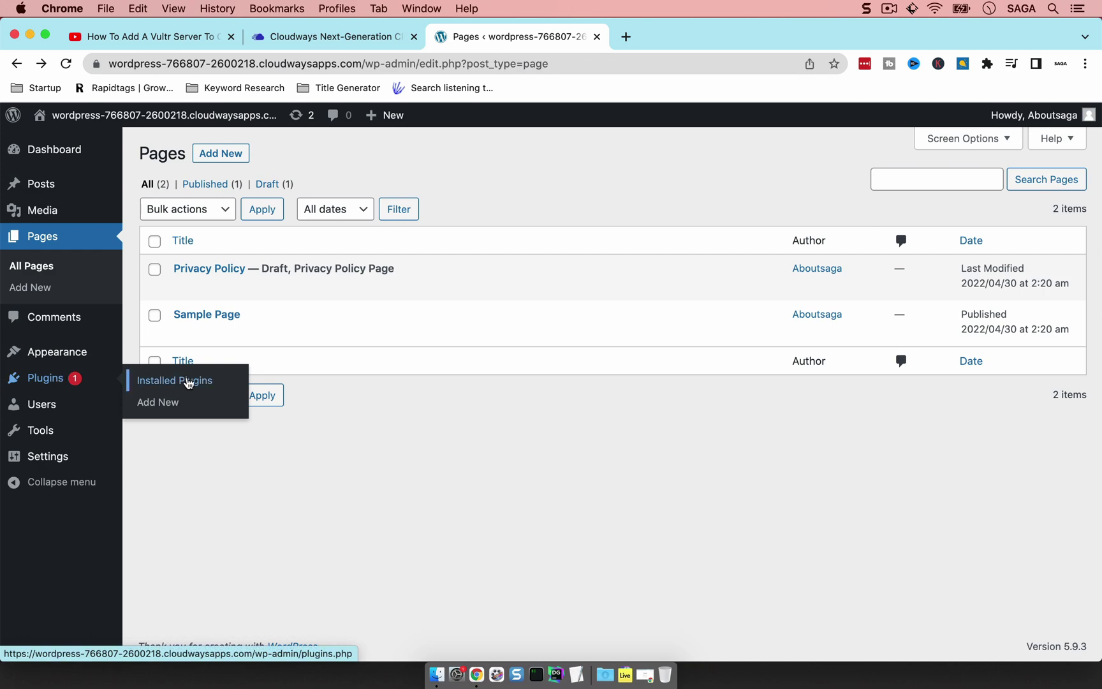
pyautogui.click(185, 379)
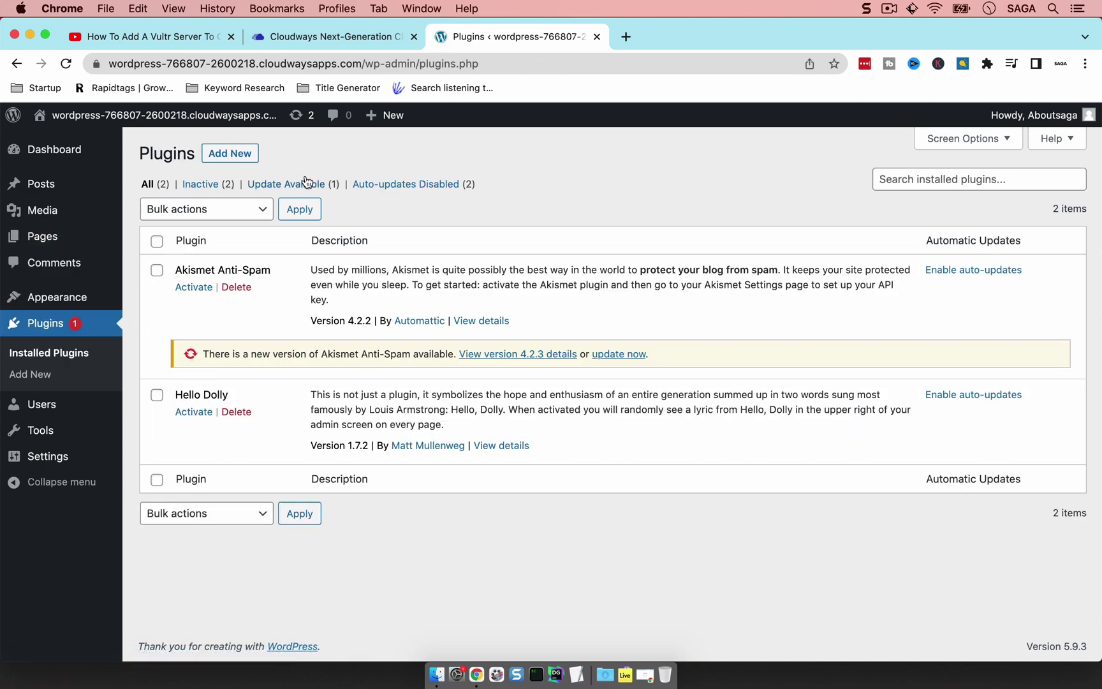
pyautogui.click(241, 155)
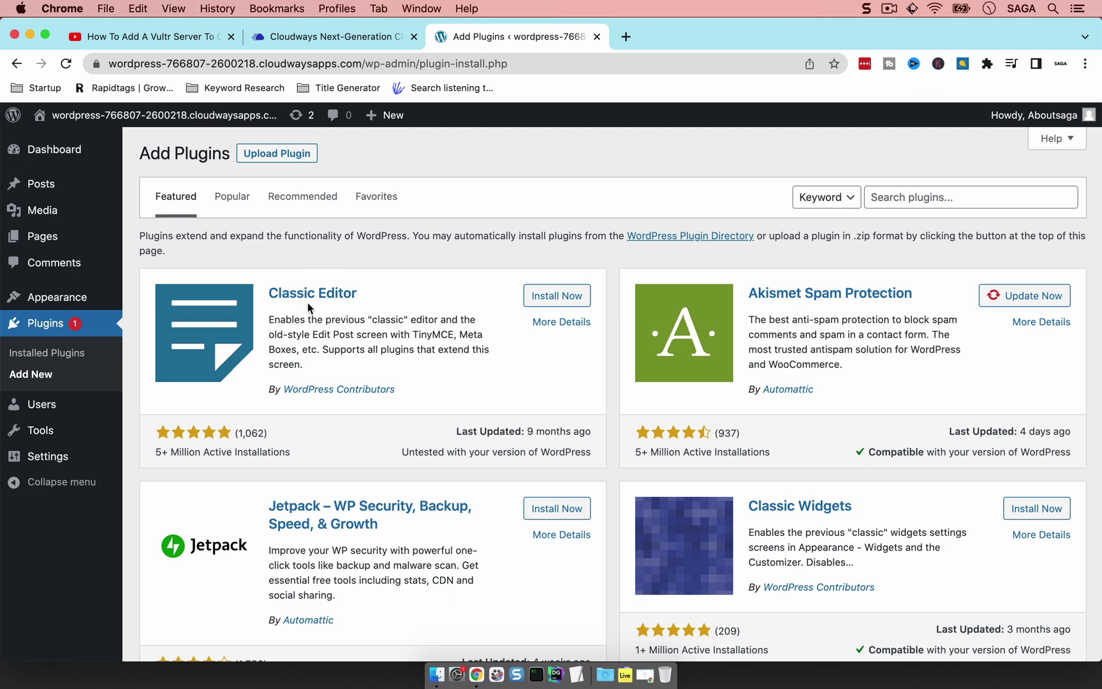
pyautogui.click(555, 295)
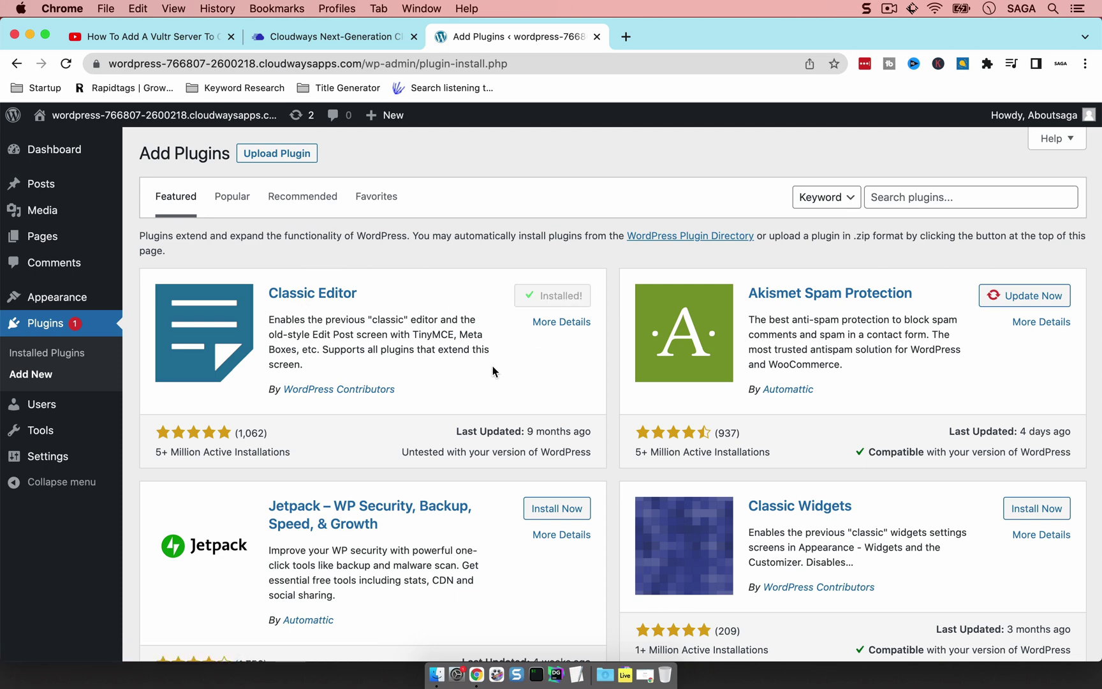
pyautogui.click(554, 297)
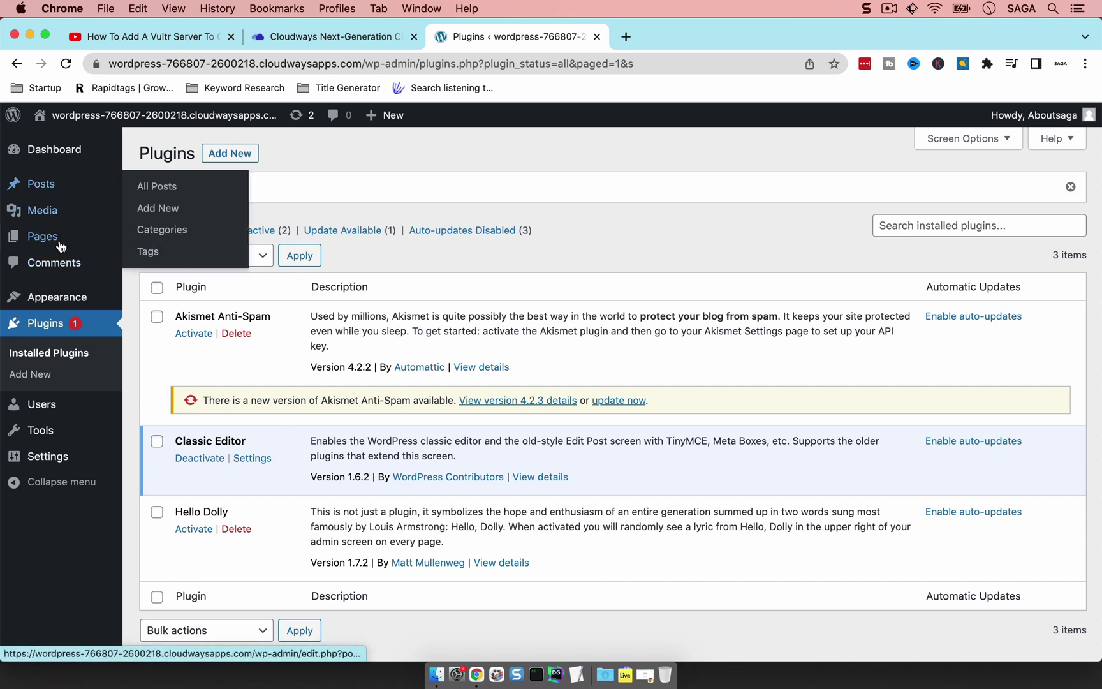
# - Open the Sample Page for editing and enter "apple" as its permalink slug
pyautogui.moveTo(60, 246)
pyautogui.click(160, 241)
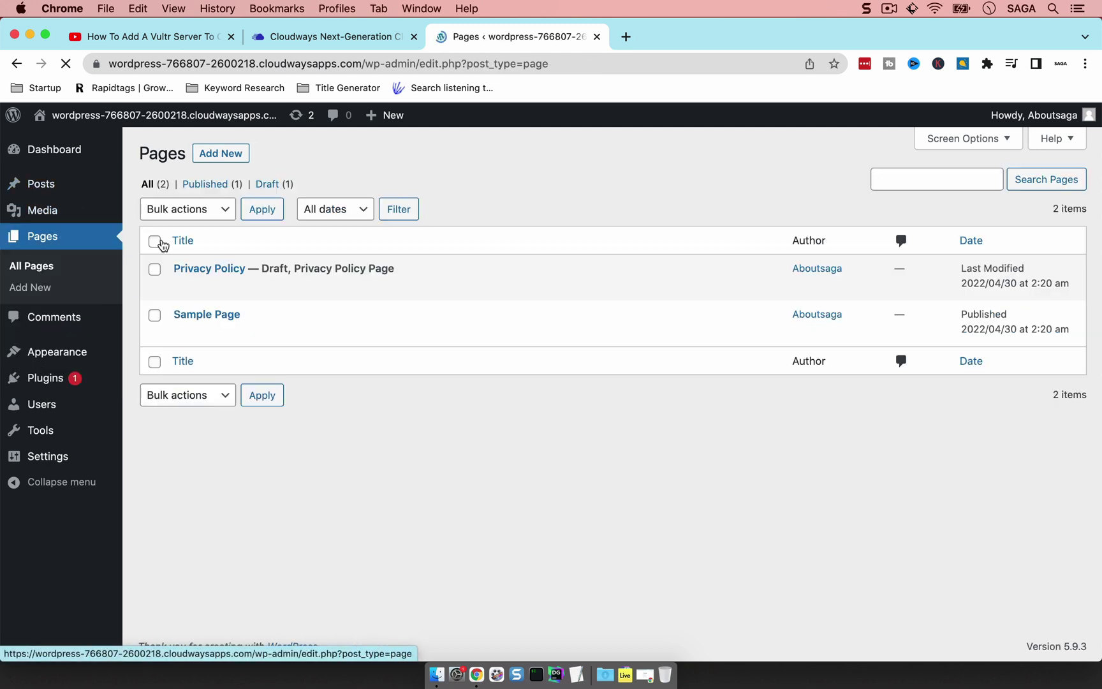
pyautogui.click(180, 333)
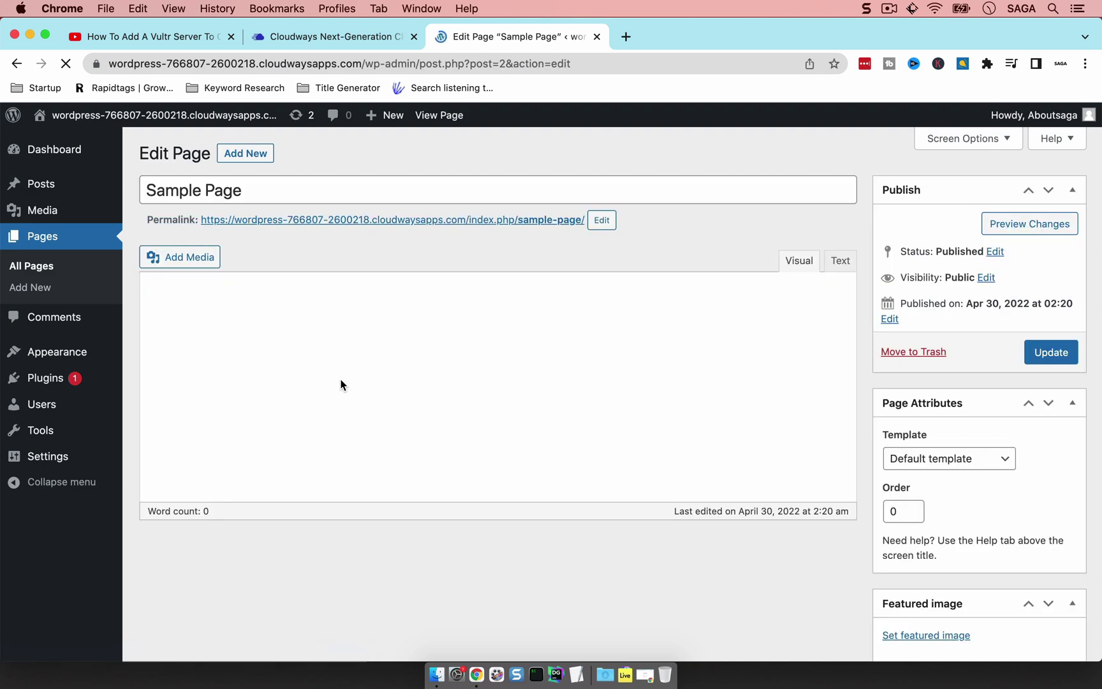
pyautogui.click(600, 221)
pyautogui.moveTo(593, 222); pyautogui.dragTo(488, 218)
pyautogui.write('apple')
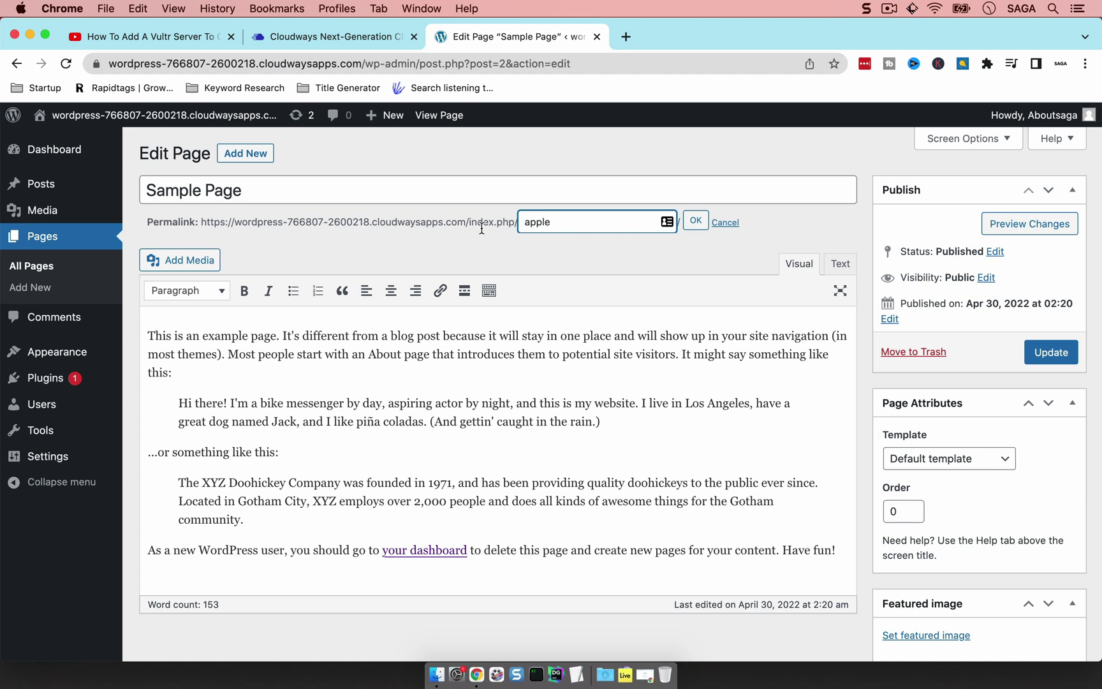
# - Replace the page title with "Apple"
pyautogui.doubleClick(384, 197)
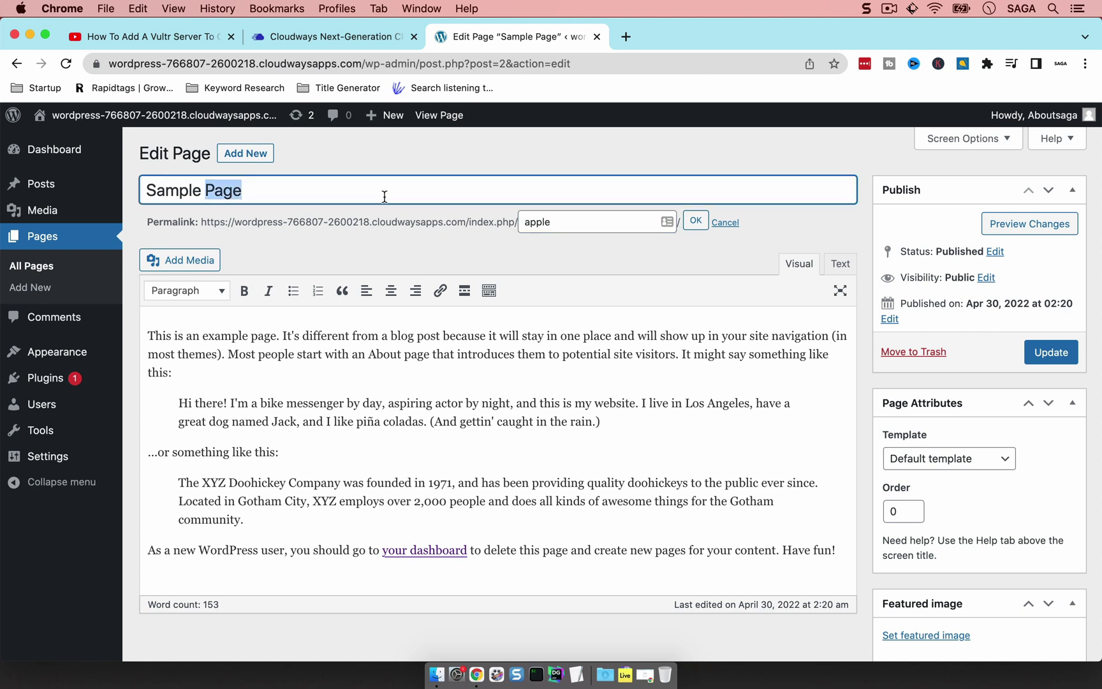
pyautogui.tripleClick(384, 197)
pyautogui.write('Apple')
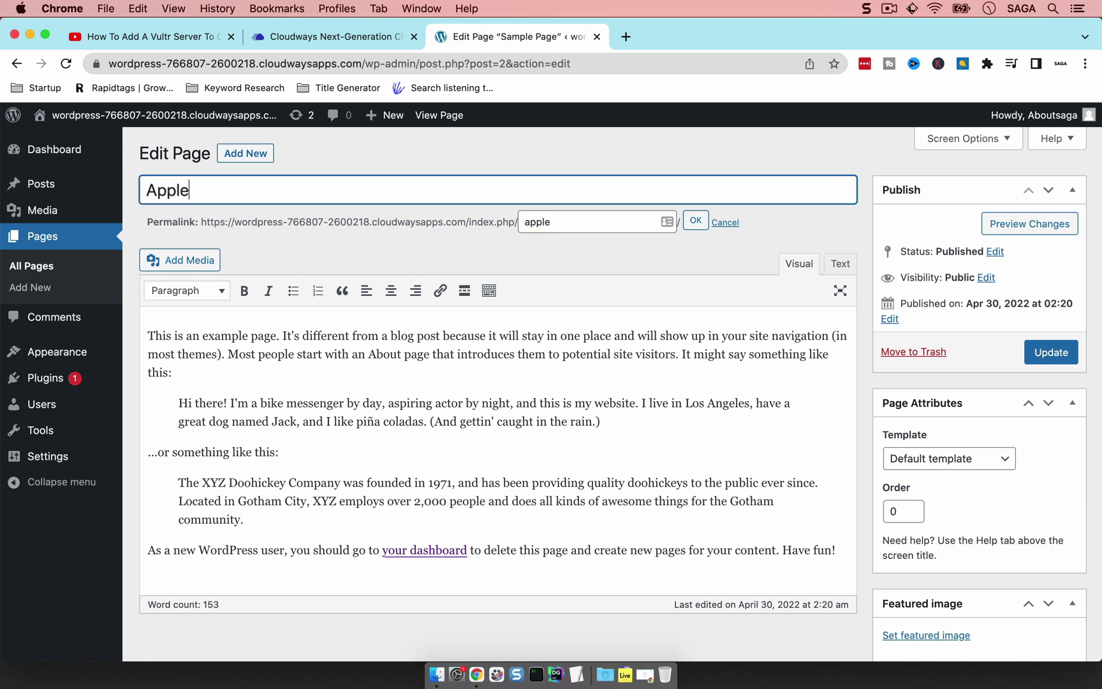
# - Confirm the "apple" permalink slug and update the page
pyautogui.click(696, 221)
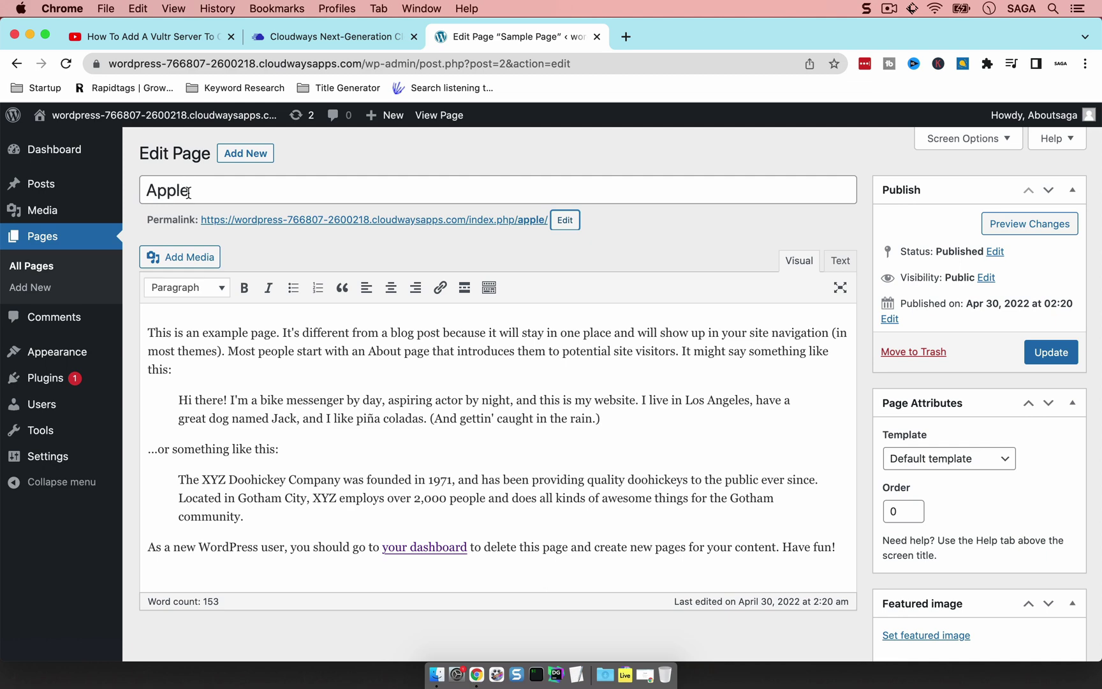
pyautogui.click(1044, 352)
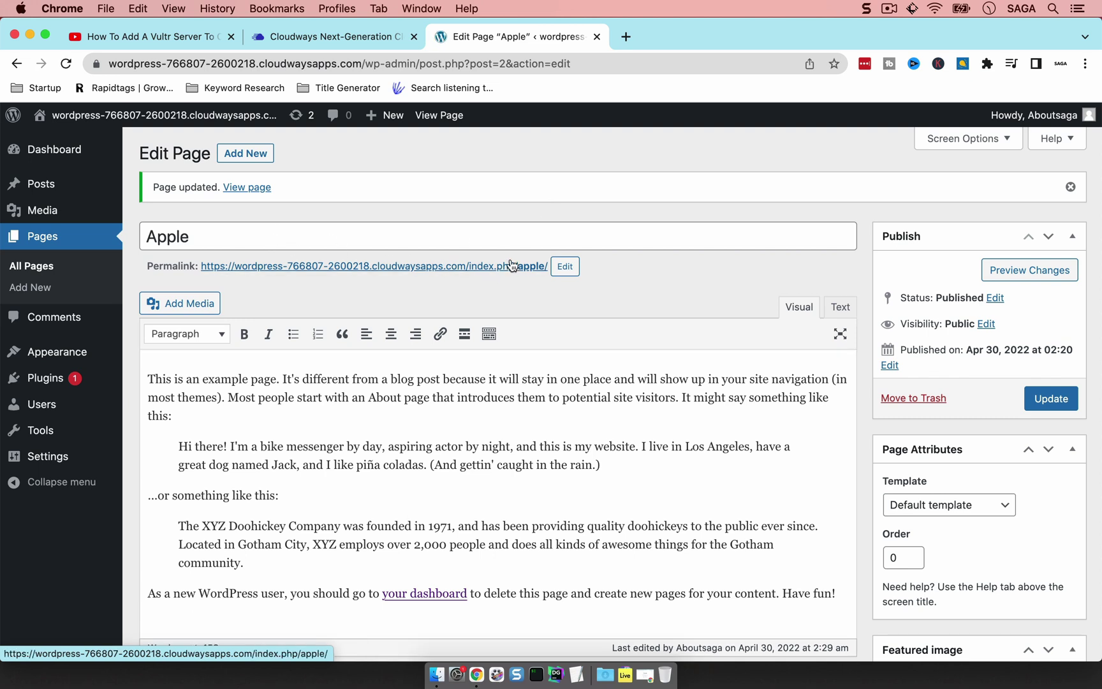
# - Create a new page titled "iPhone" with the body text "Iphone text here."
pyautogui.click(26, 266)
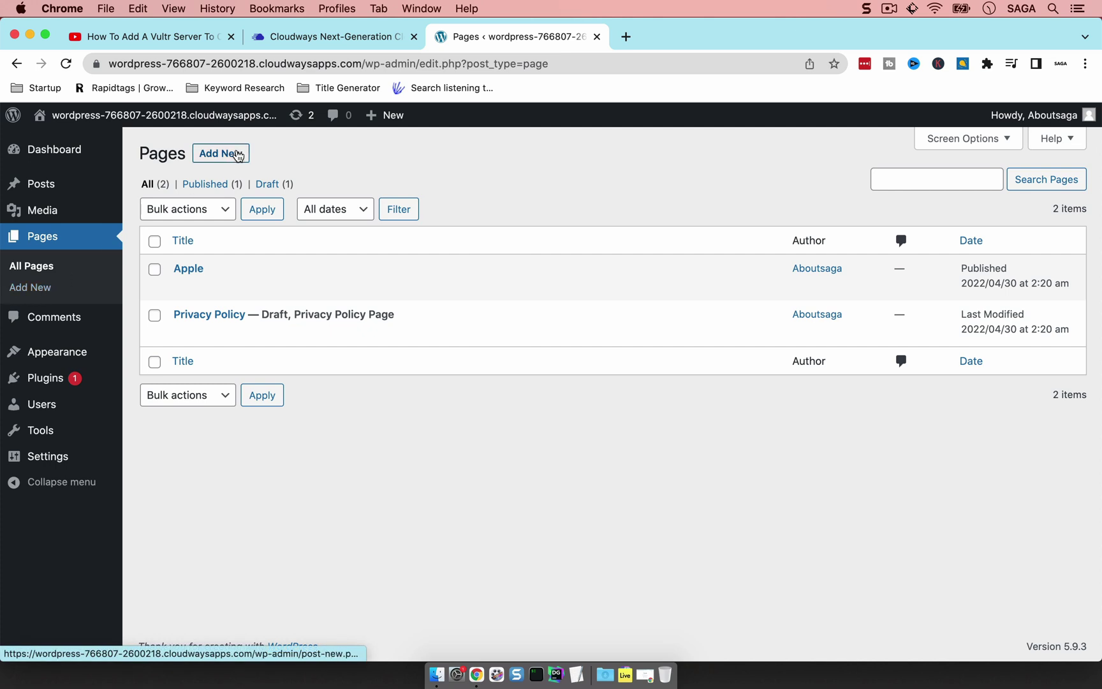
pyautogui.click(238, 155)
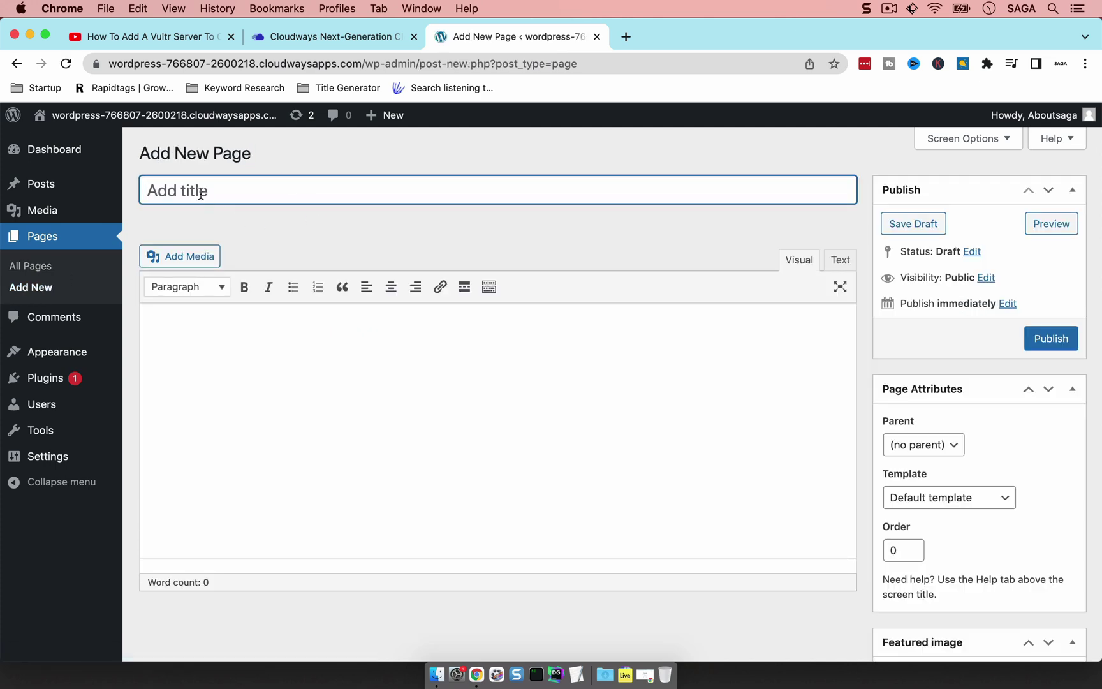
pyautogui.write('iPhone')
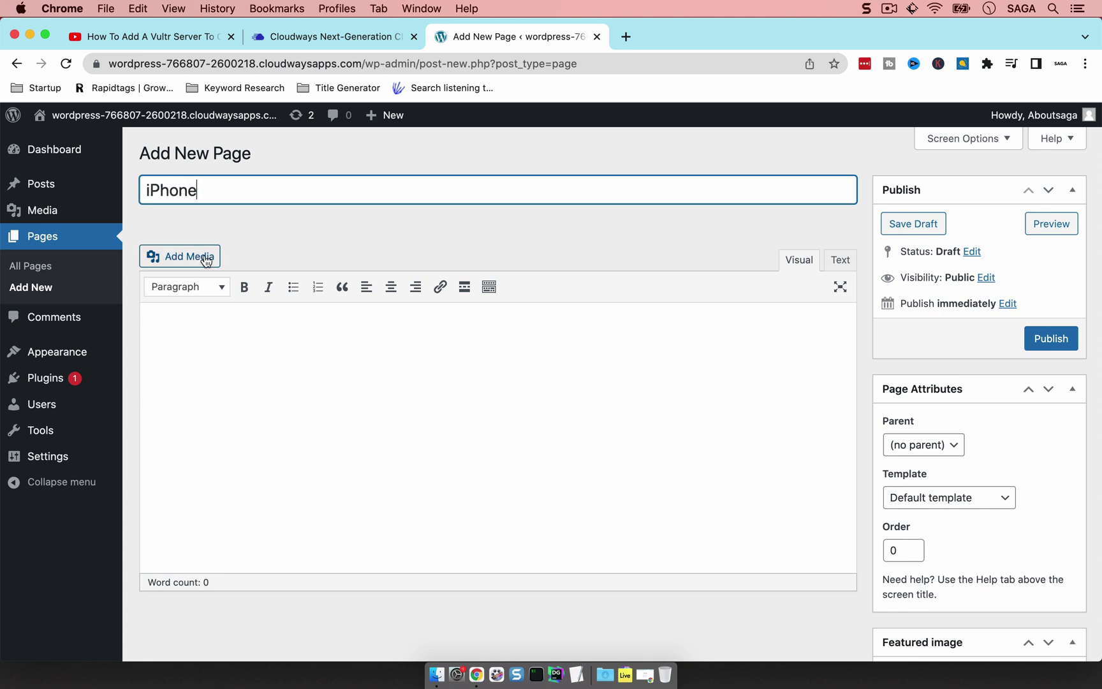
pyautogui.click(212, 324)
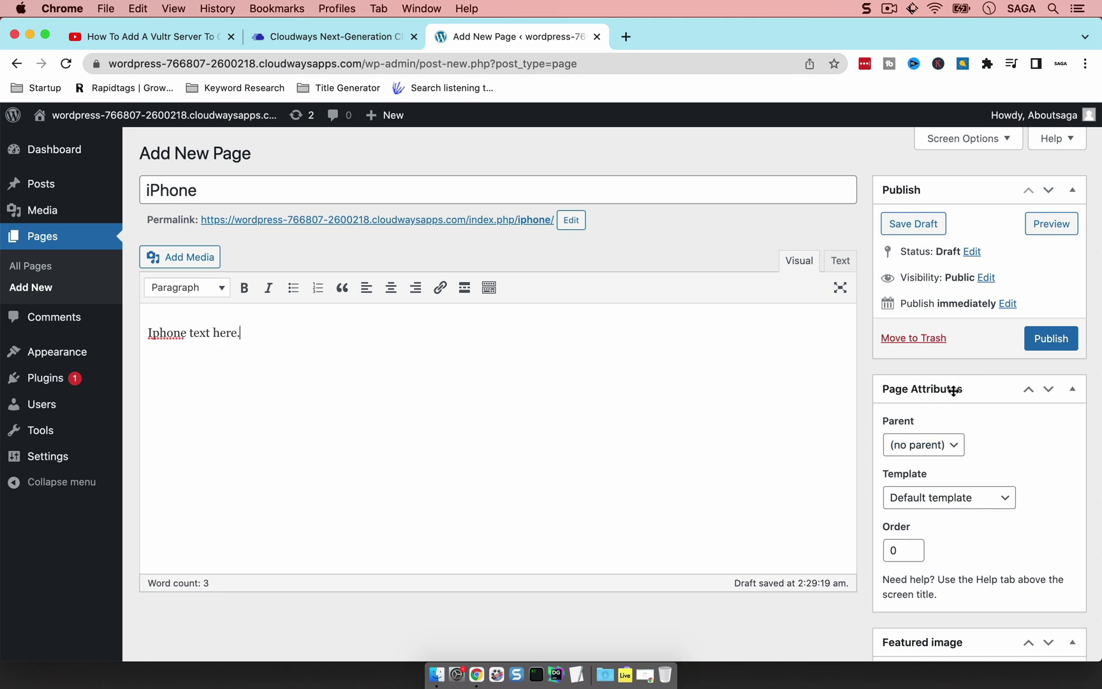
# - Set Apple as the parent of the iPhone page and publish it
pyautogui.click(934, 446)
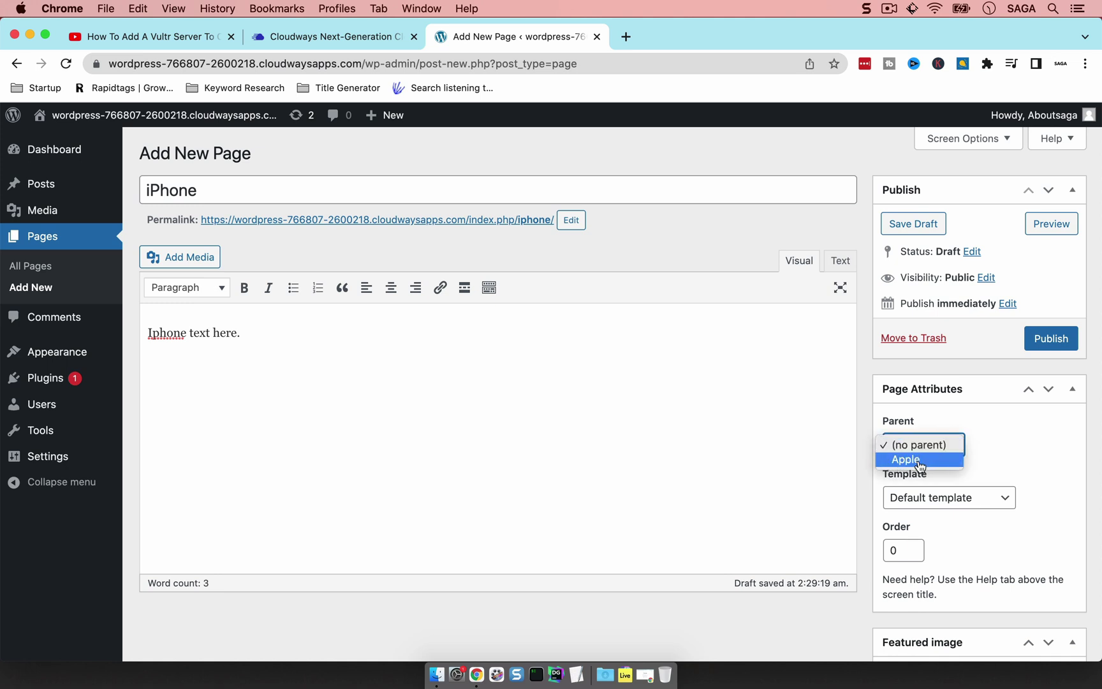
pyautogui.click(920, 461)
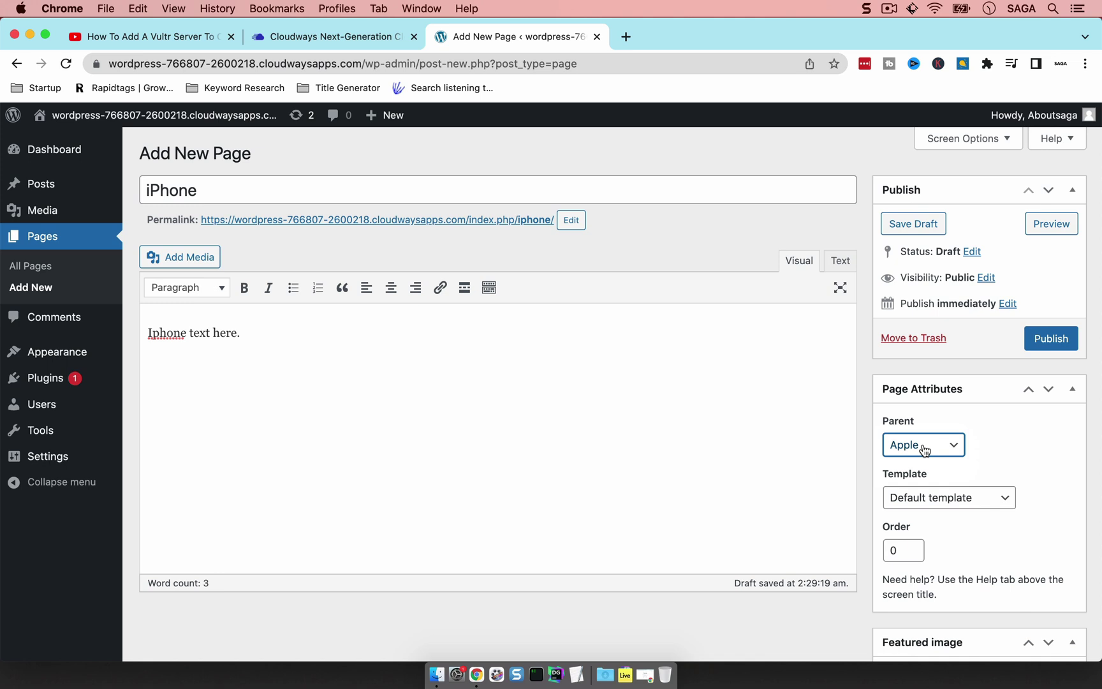
pyautogui.click(1051, 338)
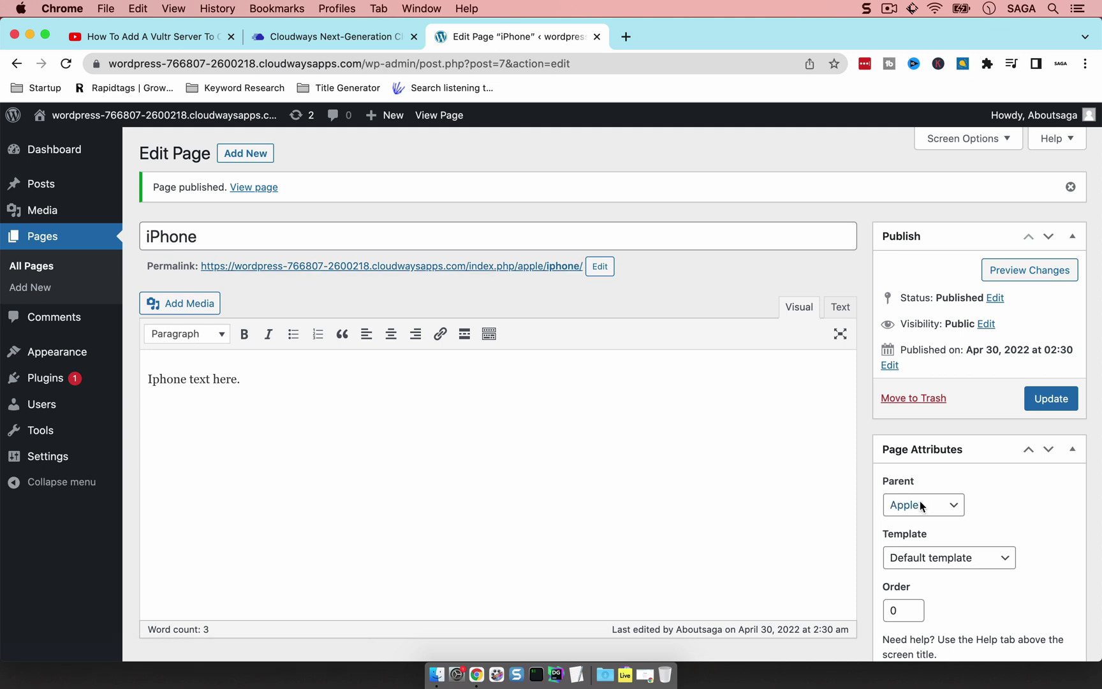
pyautogui.click(898, 507)
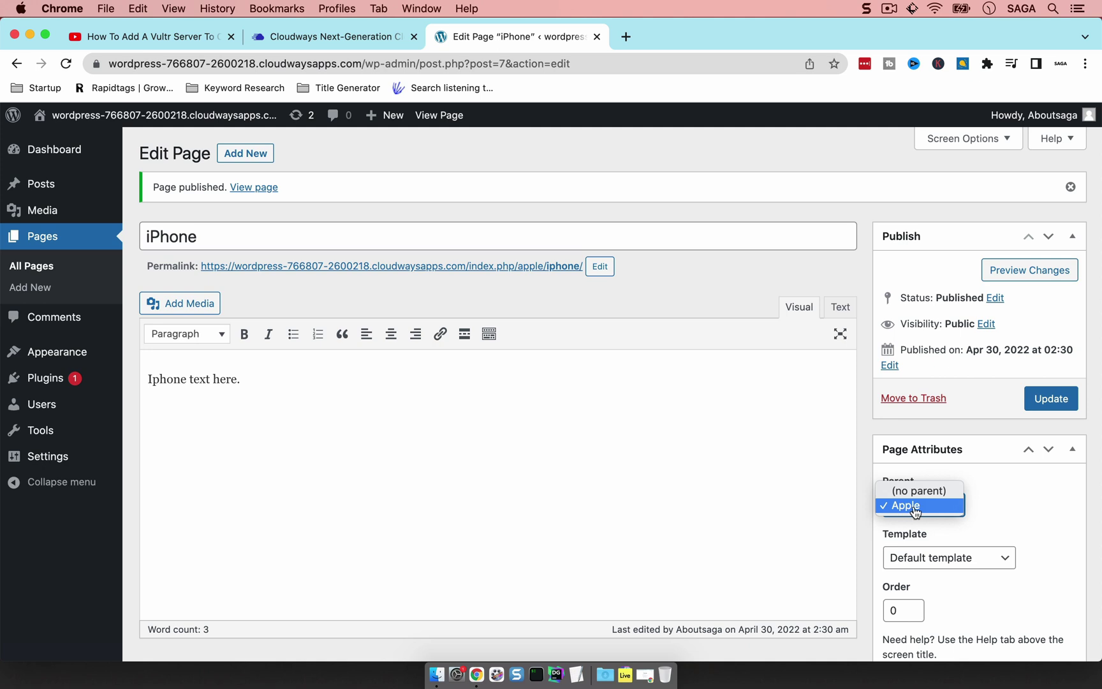
# - Open the draft Privacy Policy page from the list of all pages and publish it
pyautogui.click(39, 269)
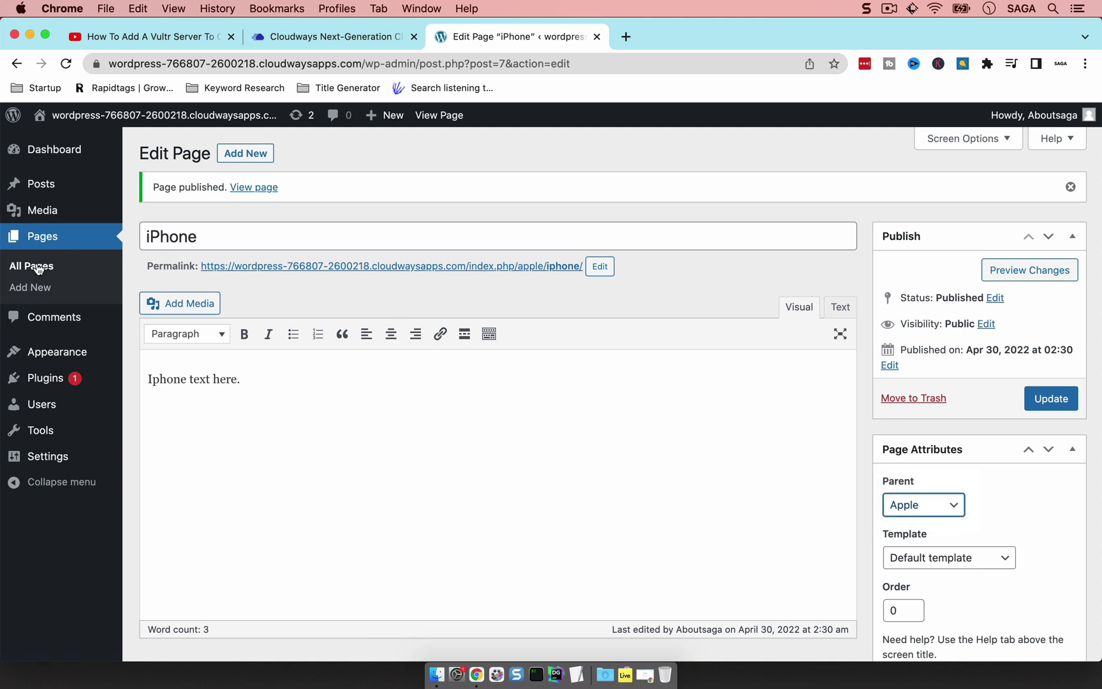
pyautogui.click(38, 269)
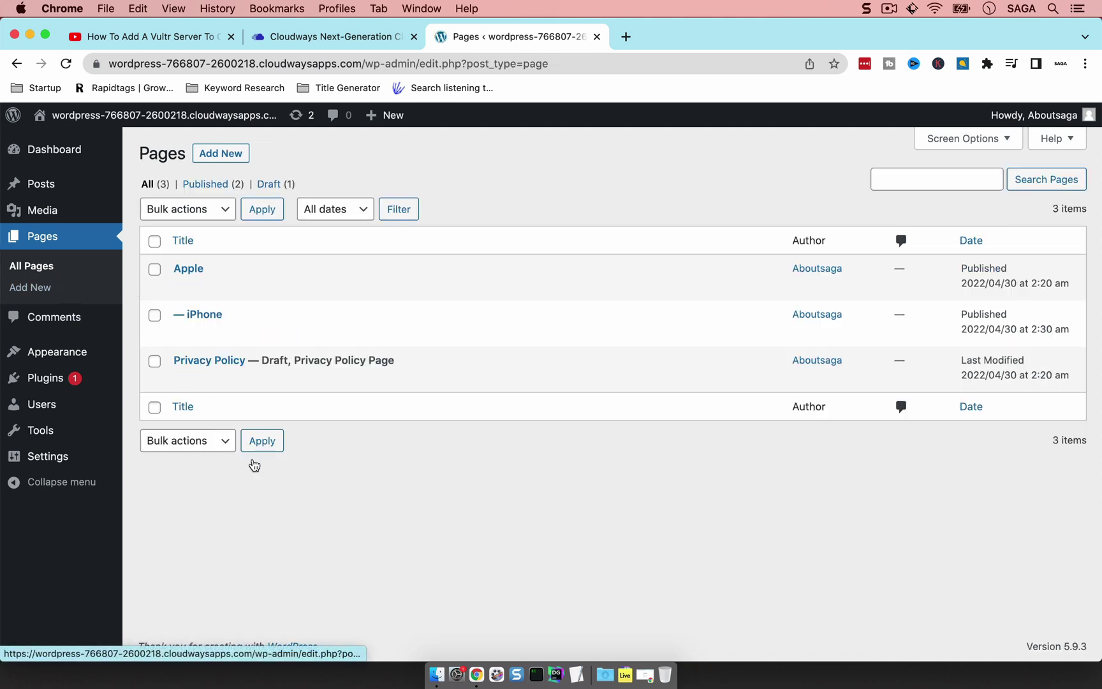
pyautogui.moveTo(218, 378)
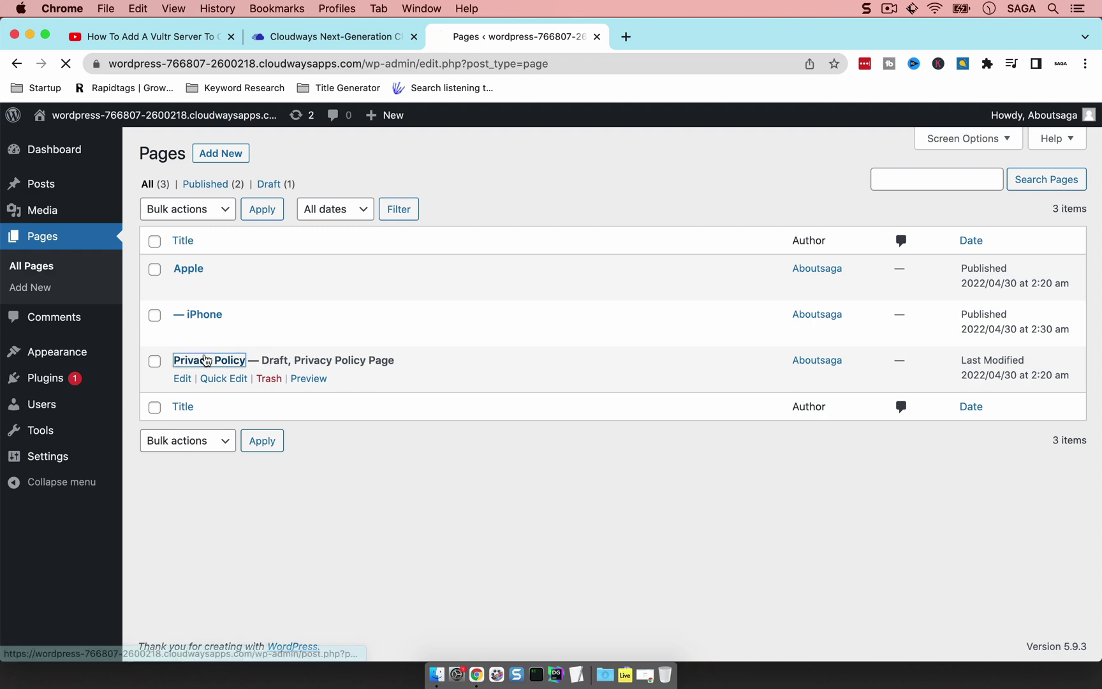
pyautogui.click(209, 361)
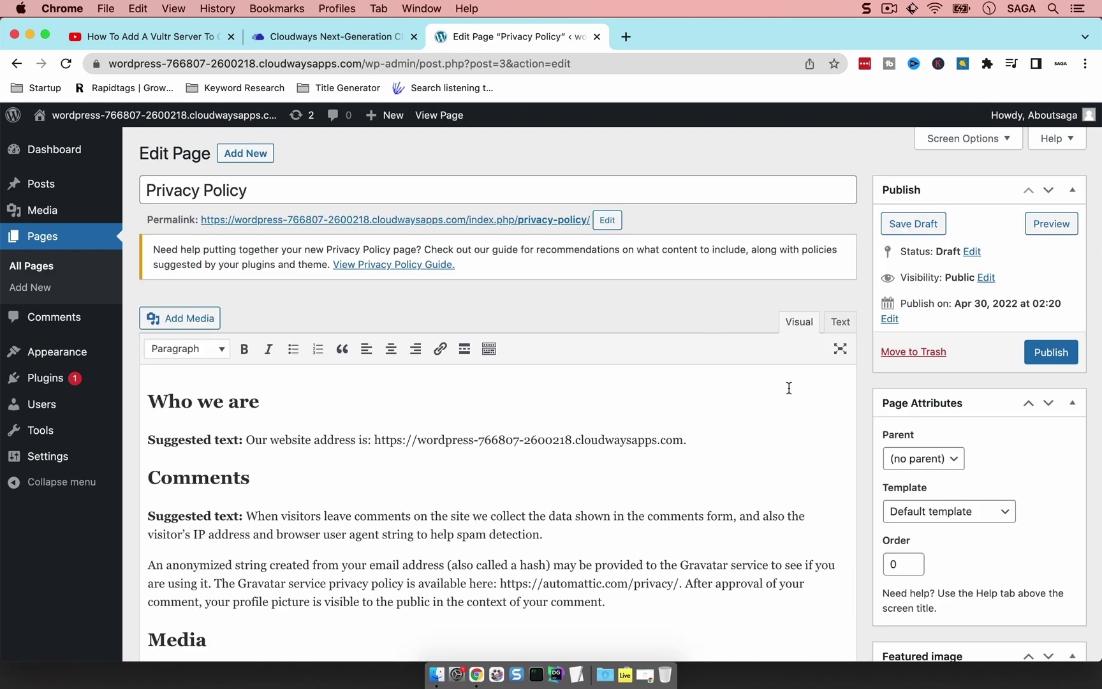
pyautogui.click(1051, 356)
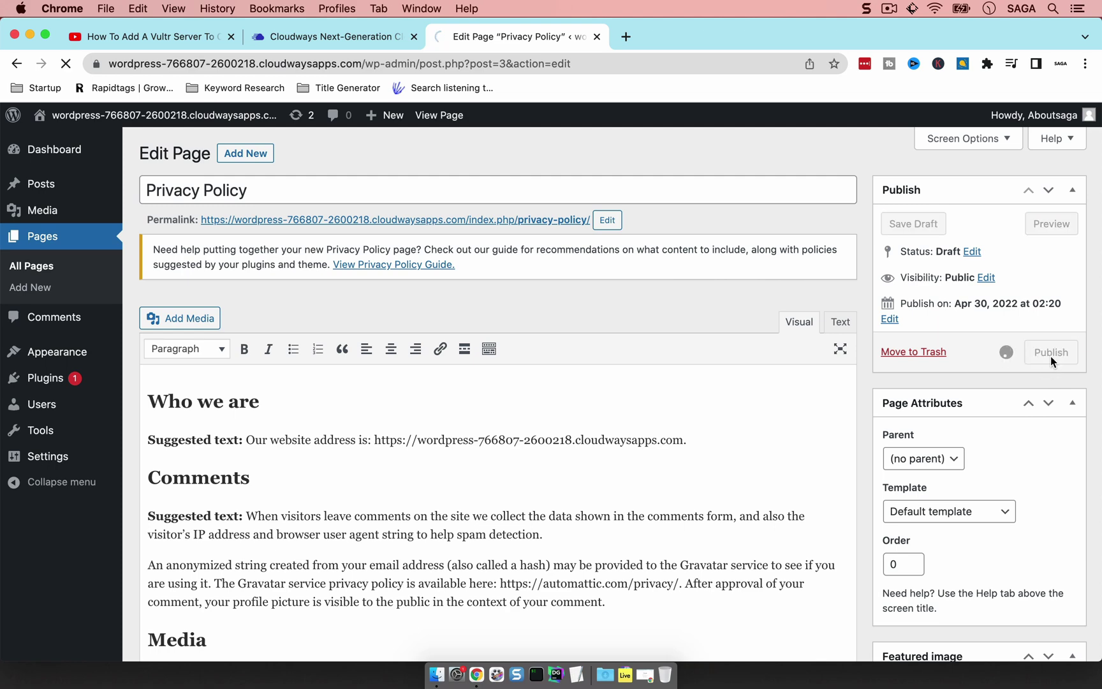
# - Reopen the iPhone page for editing, change its parent to Privacy Policy, and update it
pyautogui.click(40, 271)
pyautogui.moveTo(212, 316)
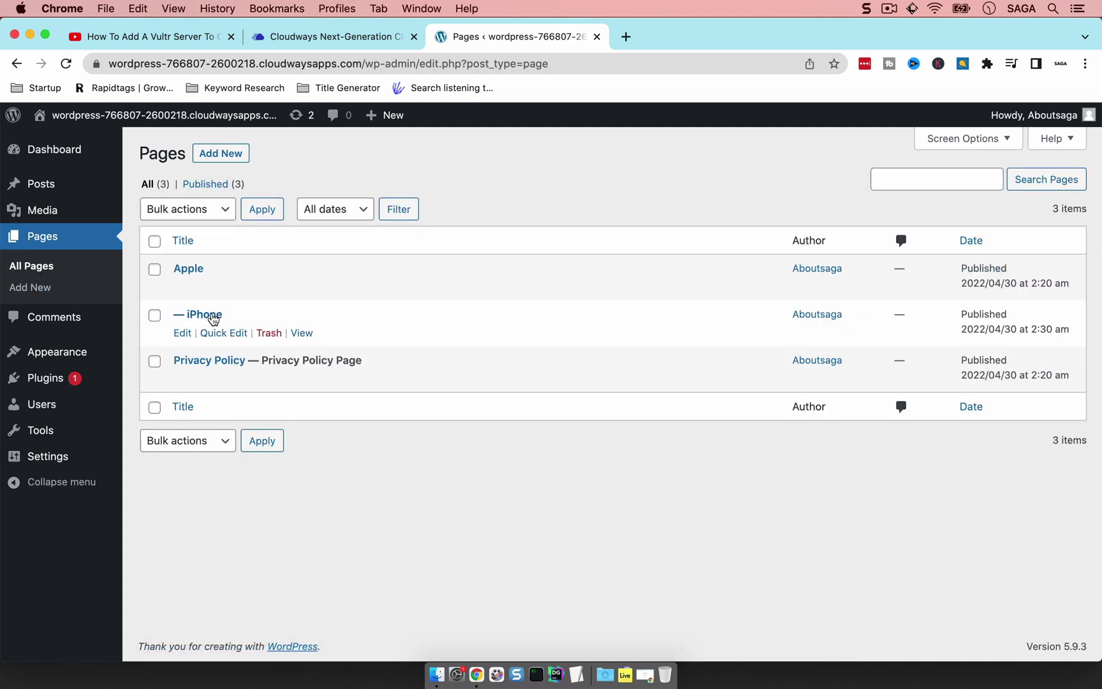
pyautogui.click(182, 332)
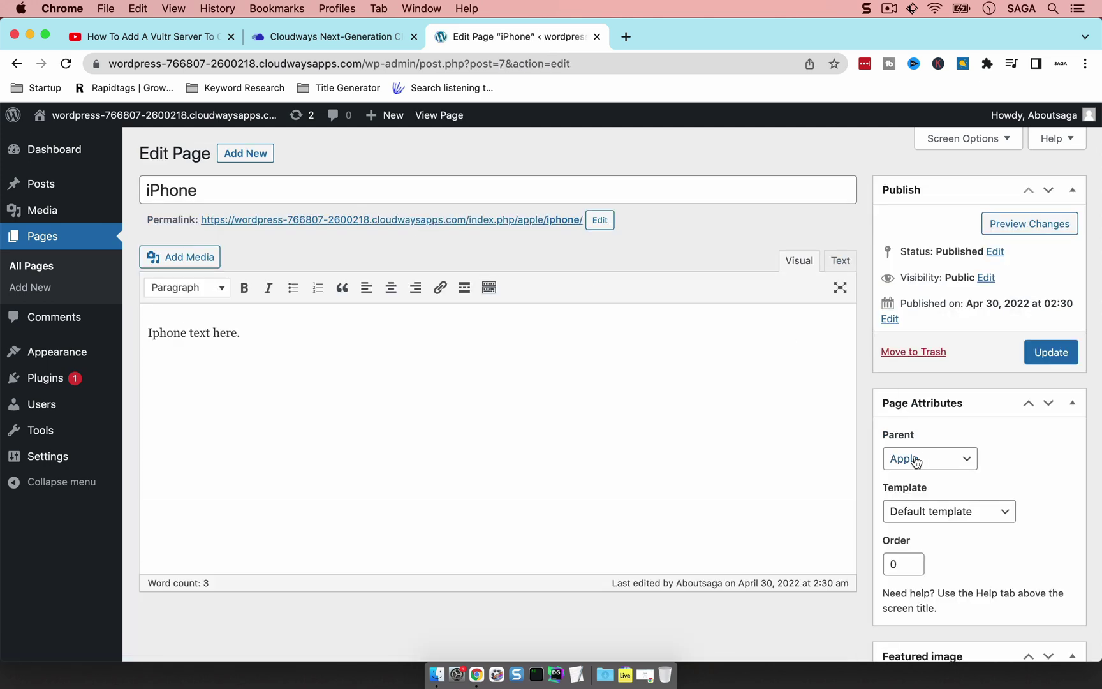
pyautogui.click(946, 458)
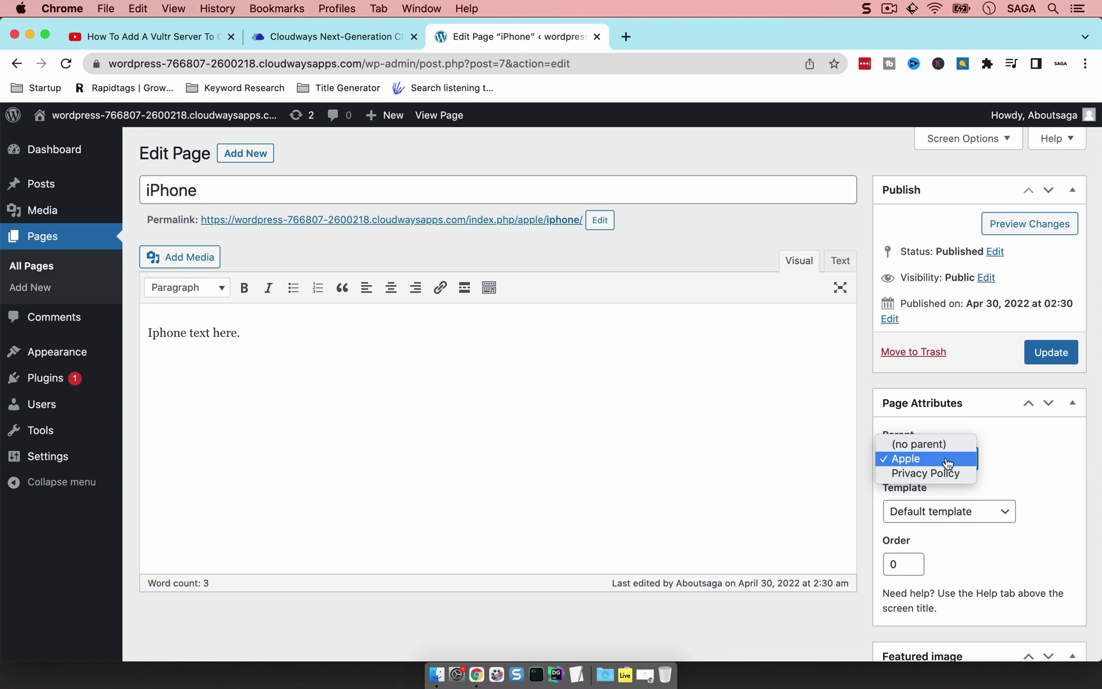
pyautogui.click(949, 473)
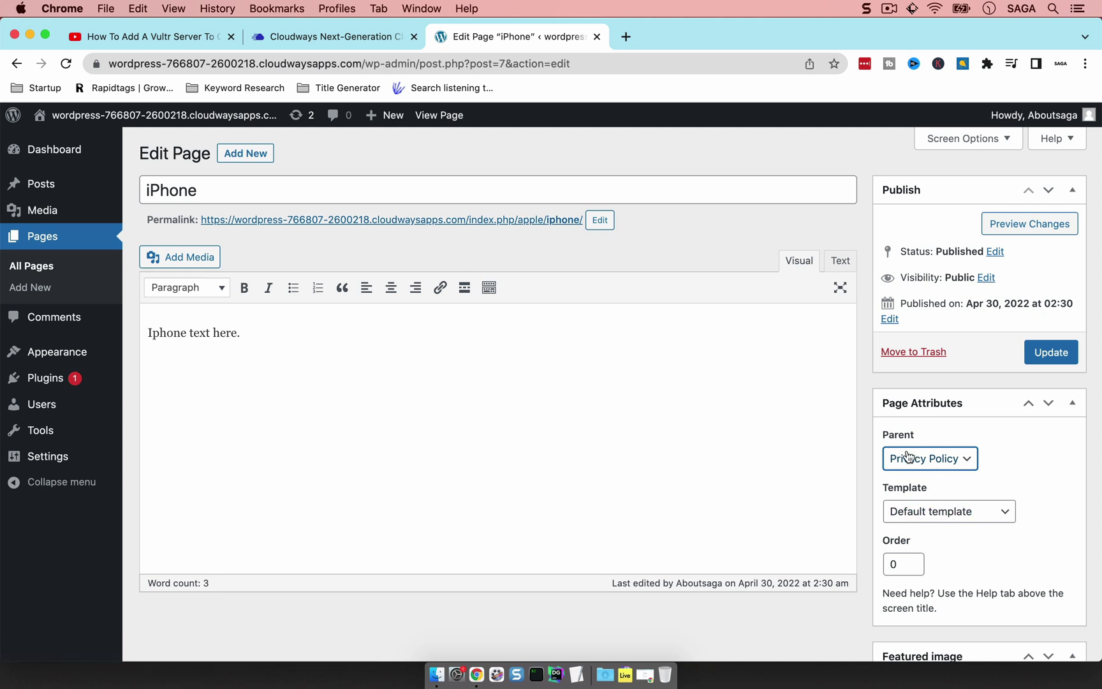
pyautogui.click(1061, 357)
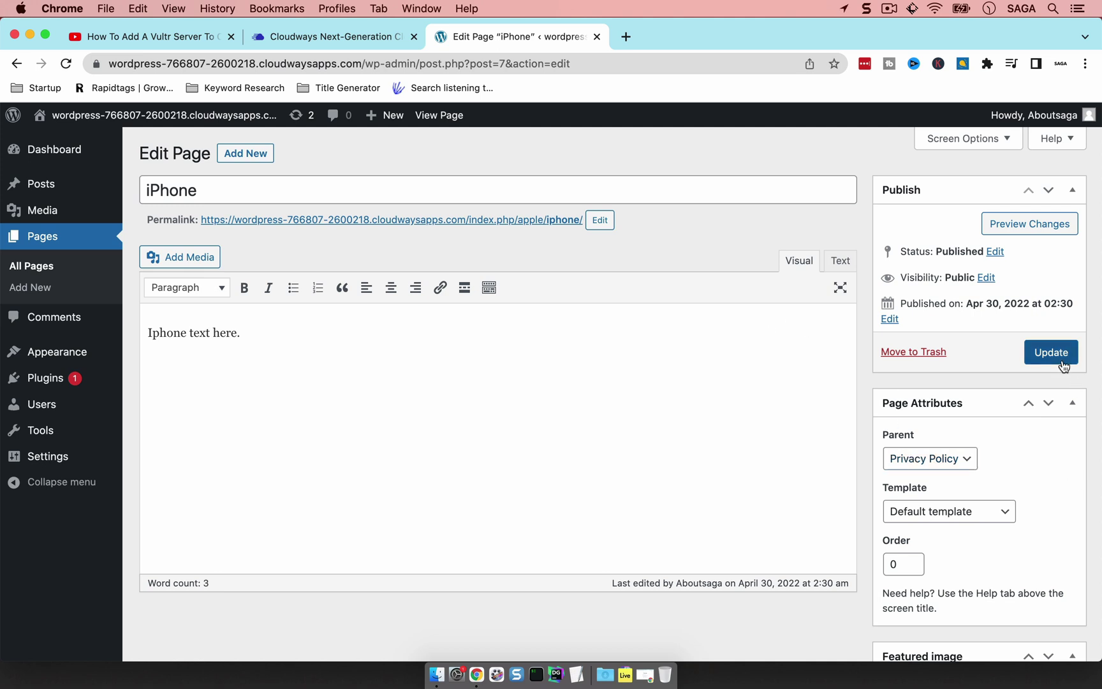